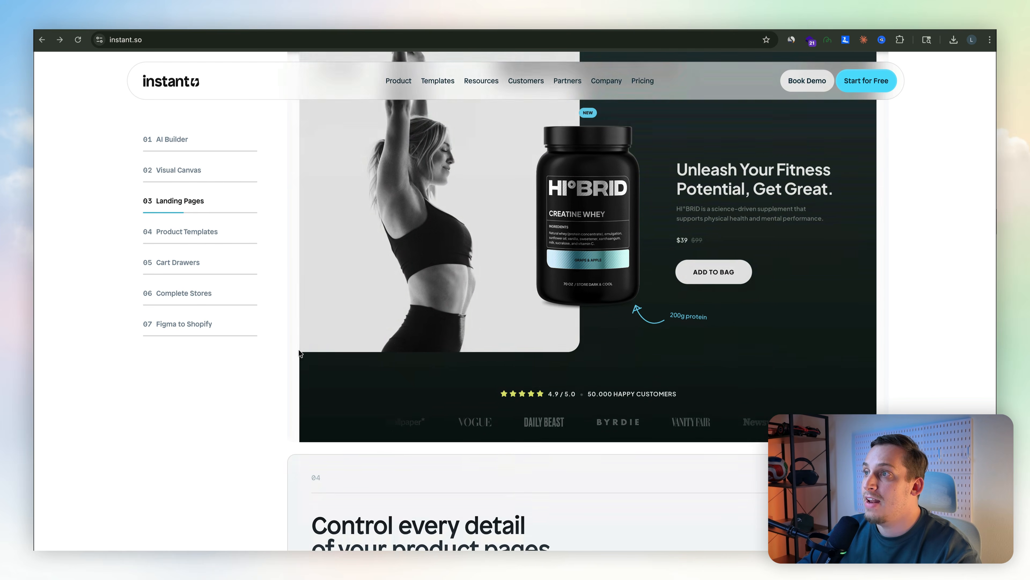
Browse the feature sections of the Instant website.
scroll(299, 353, down, 10)
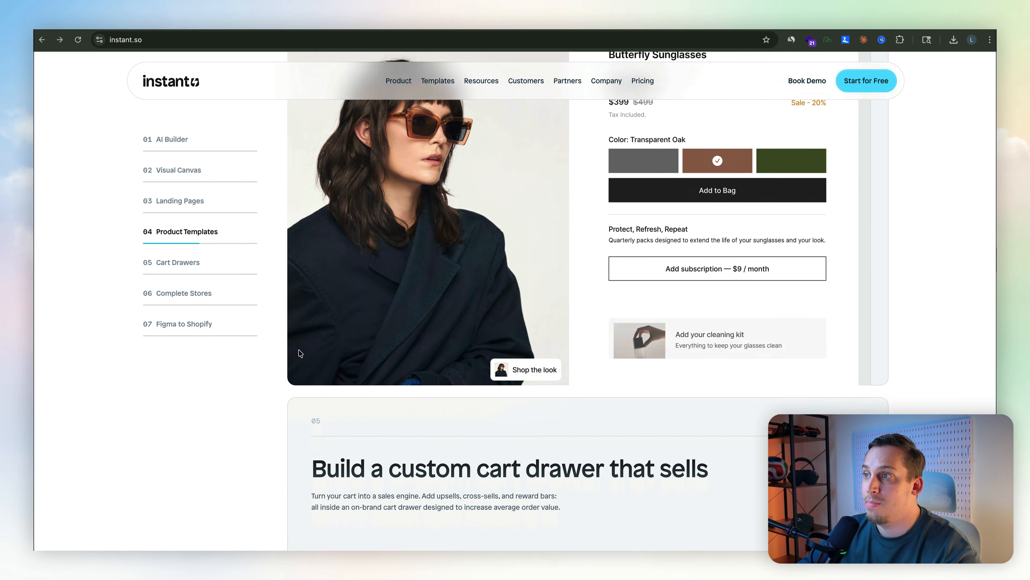
scroll(299, 353, down, 2)
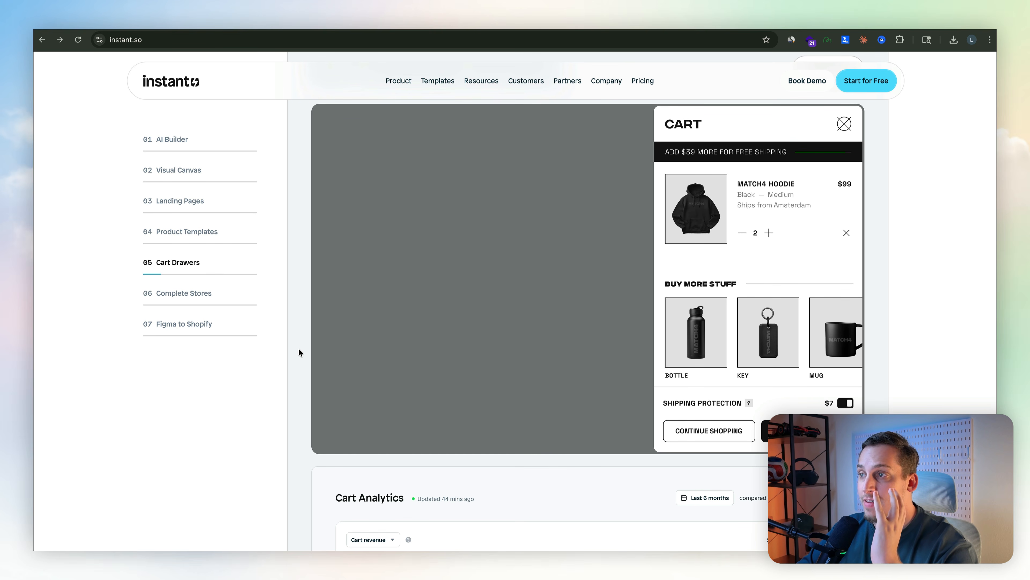
scroll(305, 203, down, 15)
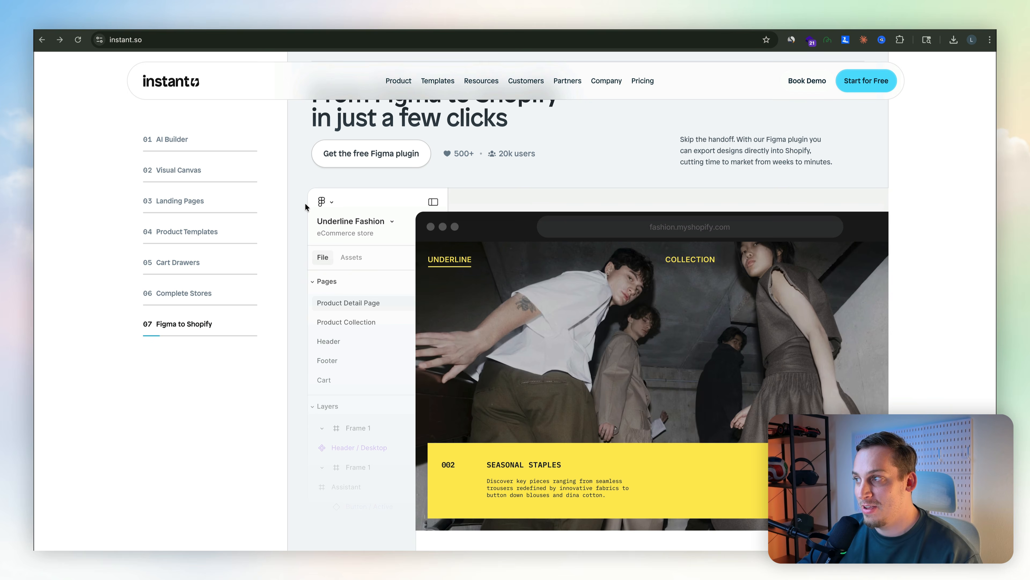
scroll(306, 205, down, 8)
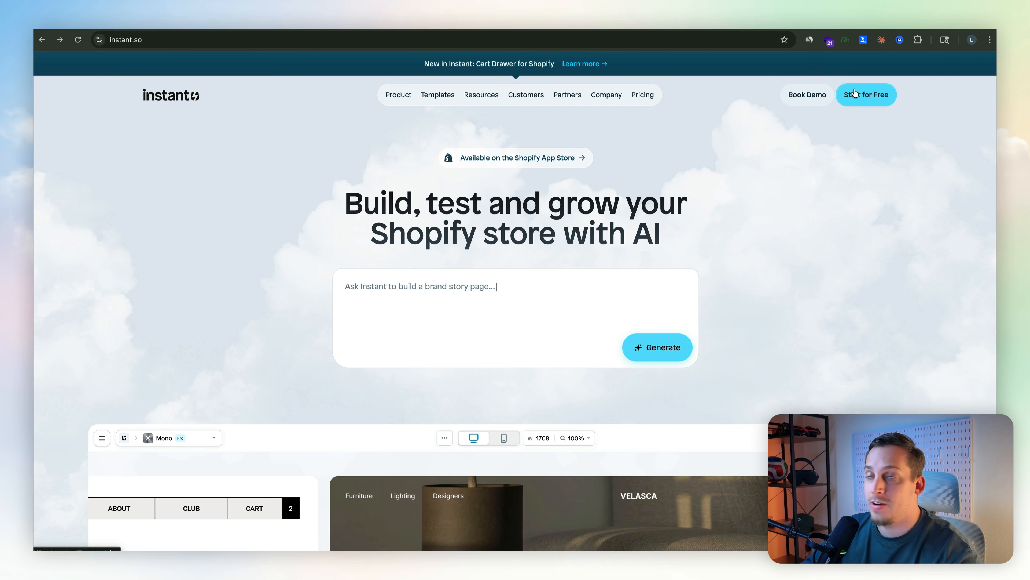
Open the Instant app and ask the AI to build a promotional landing page for my brand of wellness gummies.
click(865, 96)
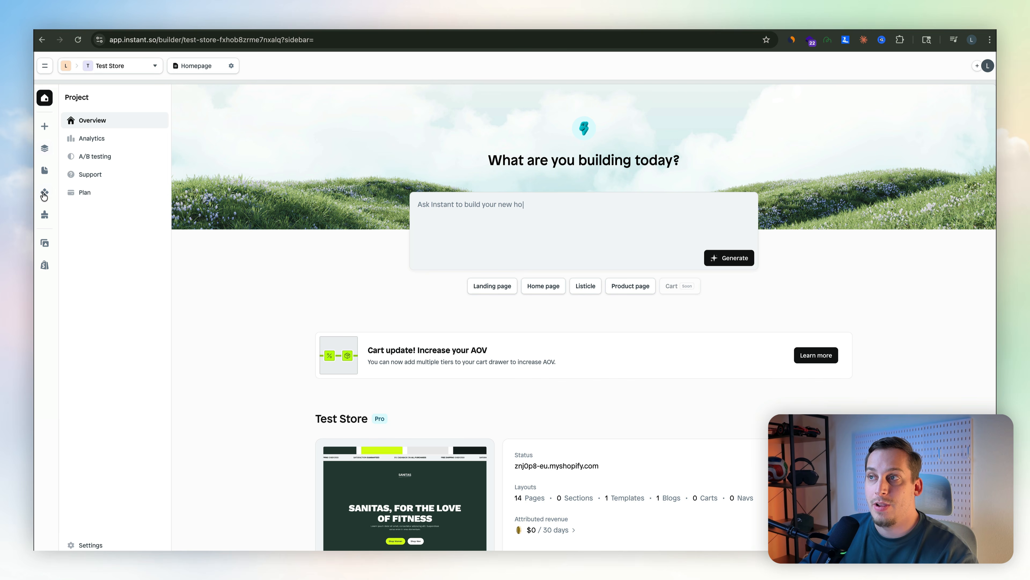
click(45, 149)
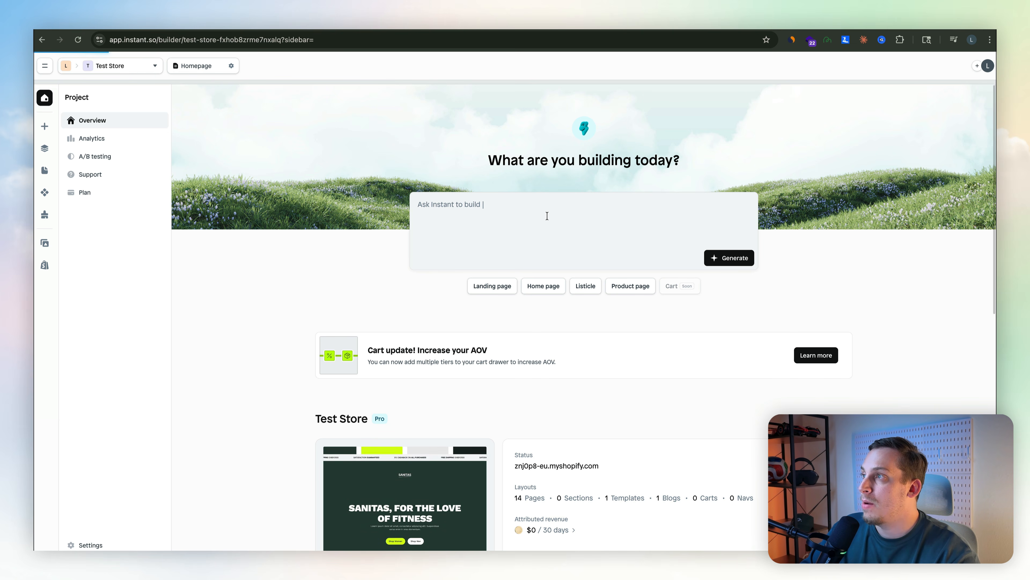
click(461, 236)
text(build a promotional landing page for my brand of wellness gummies)
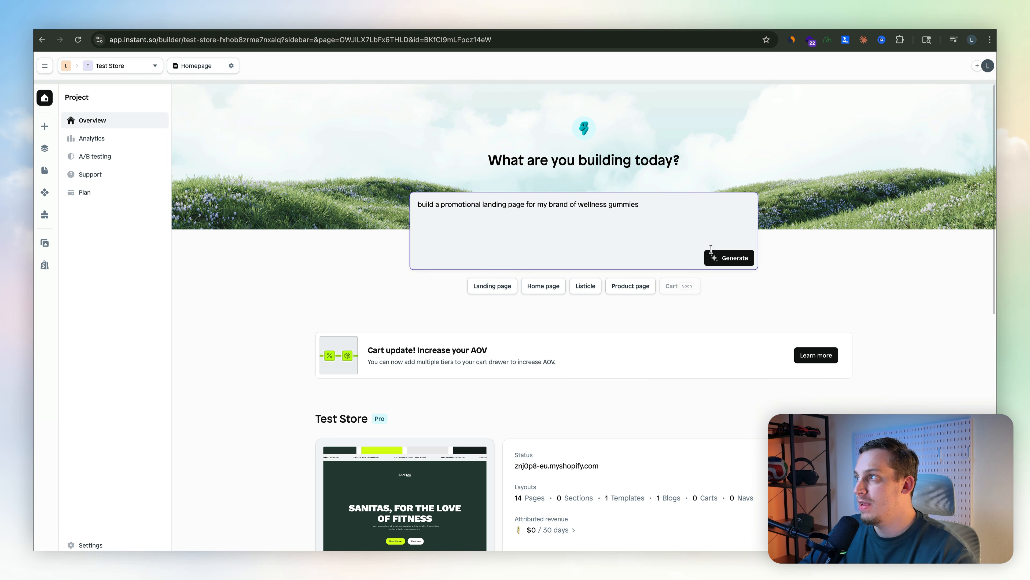
click(720, 263)
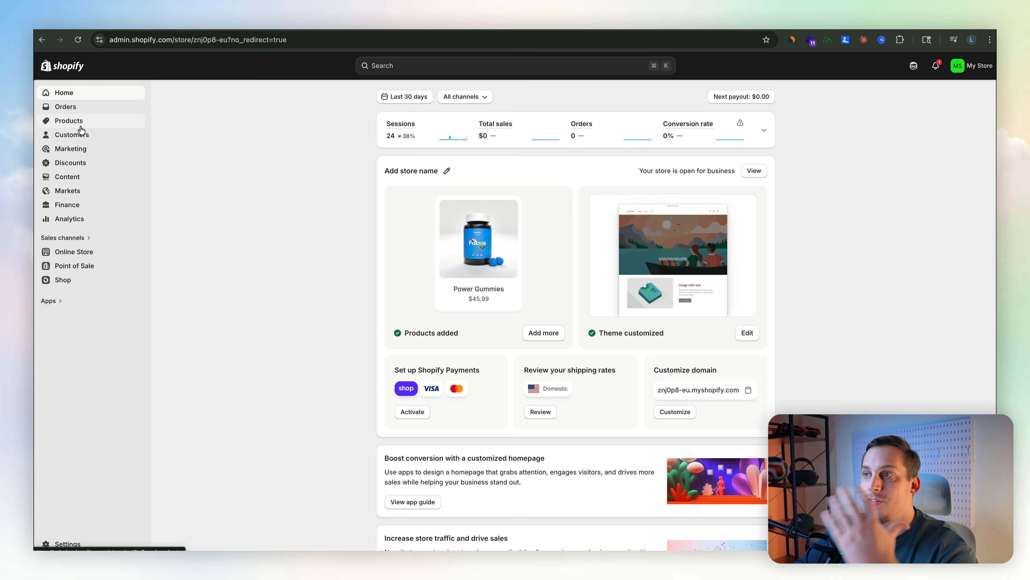
Check the store's products in Shopify admin and choose Power Gummies as the product to highlight.
click(79, 123)
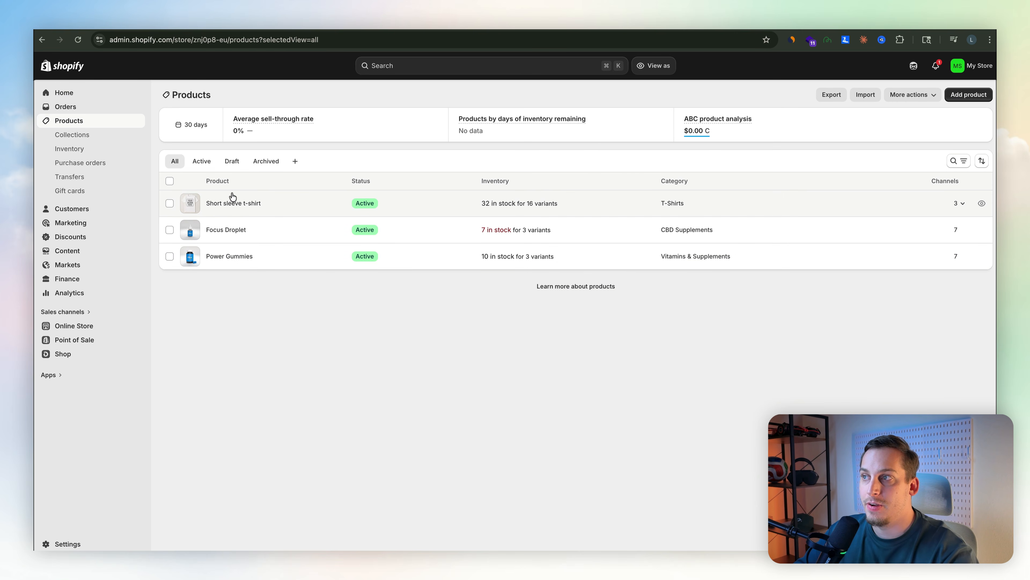
click(214, 256)
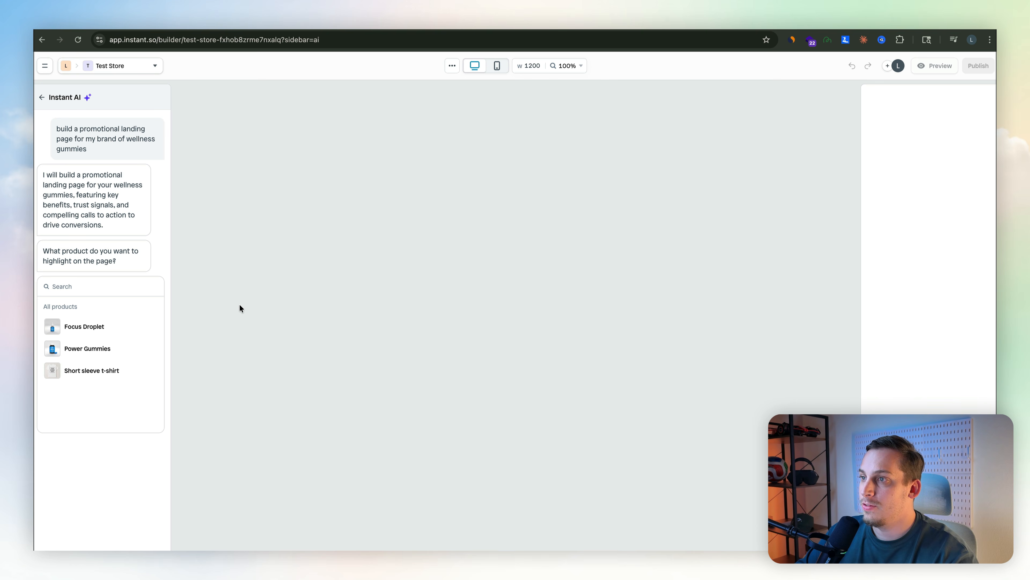
click(85, 348)
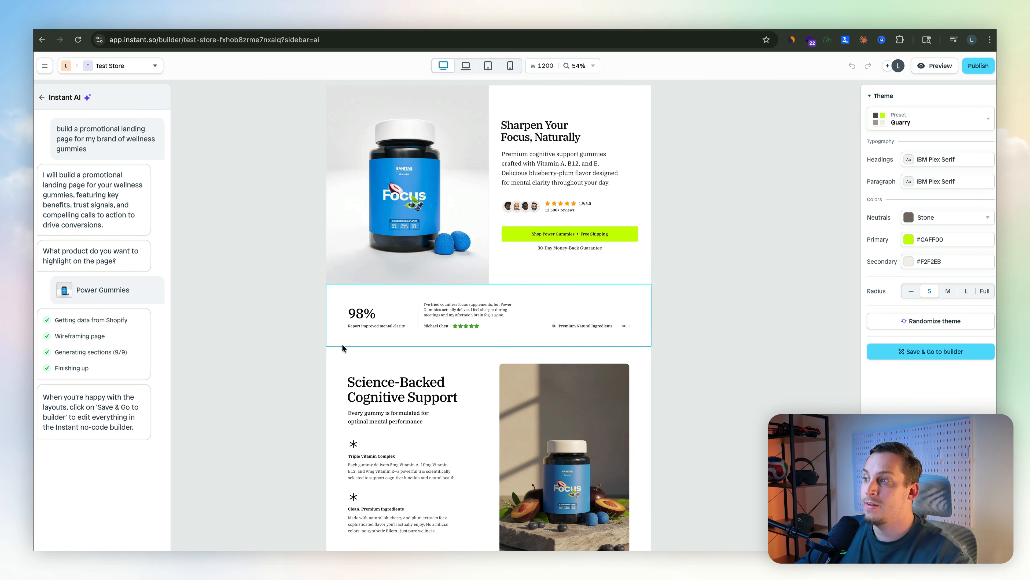
Scroll through the sections of the generated landing page.
scroll(555, 287, up, 5)
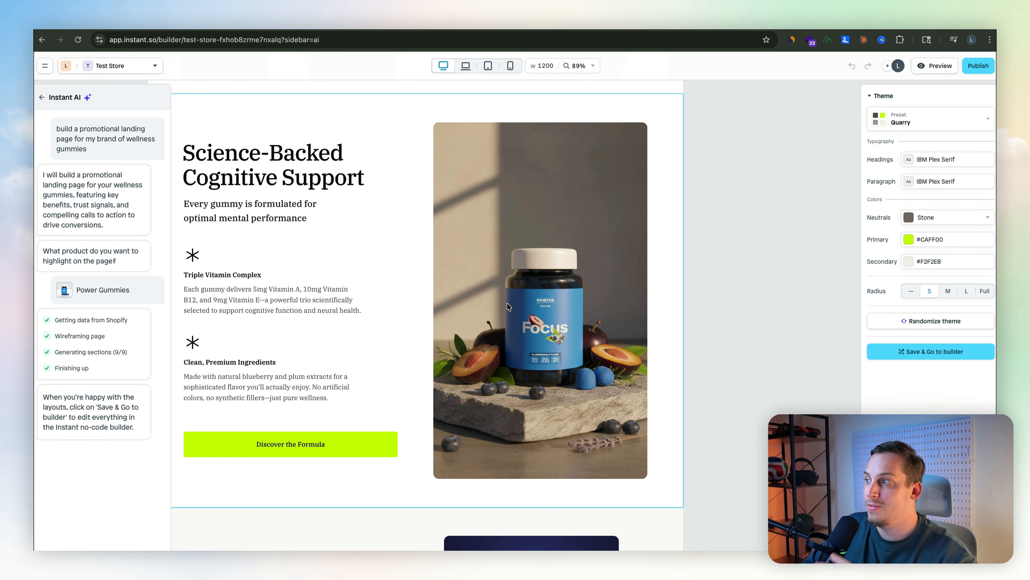
scroll(507, 305, down, 8)
scroll(534, 409, down, 5)
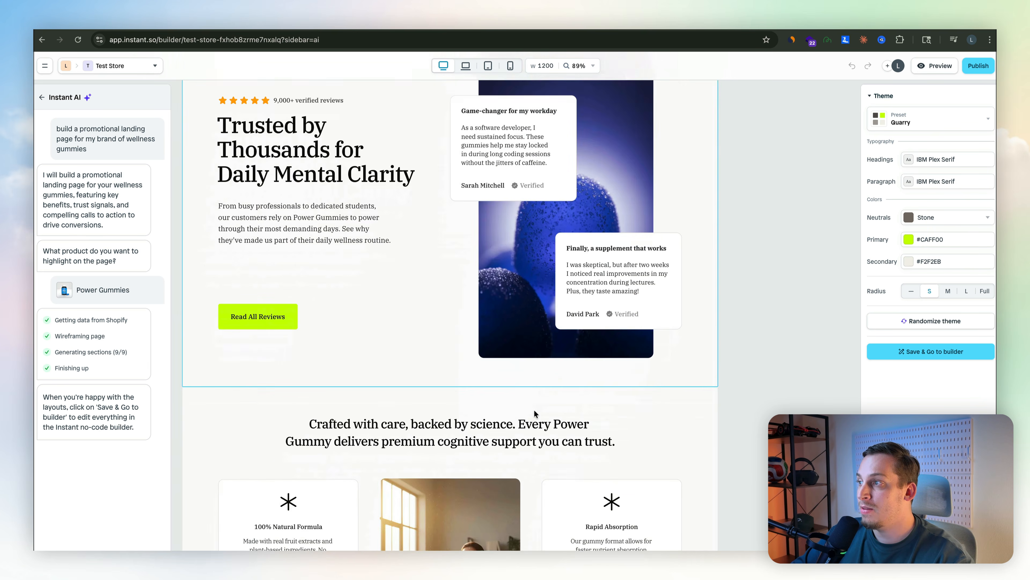
scroll(534, 409, up, 5)
scroll(440, 346, down, 5)
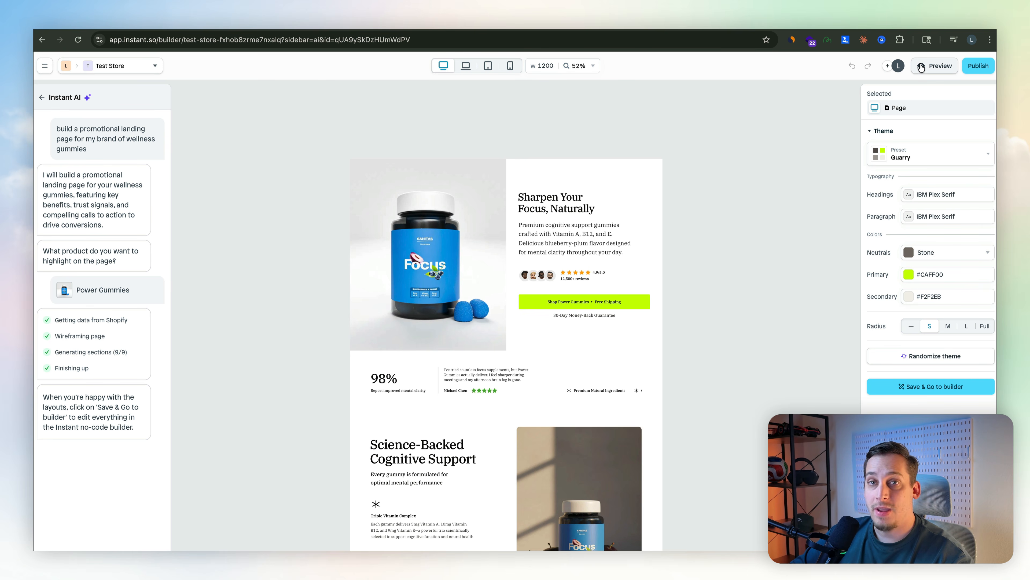
Preview the page and narrow the viewport to a mobile width of about 362.
click(935, 66)
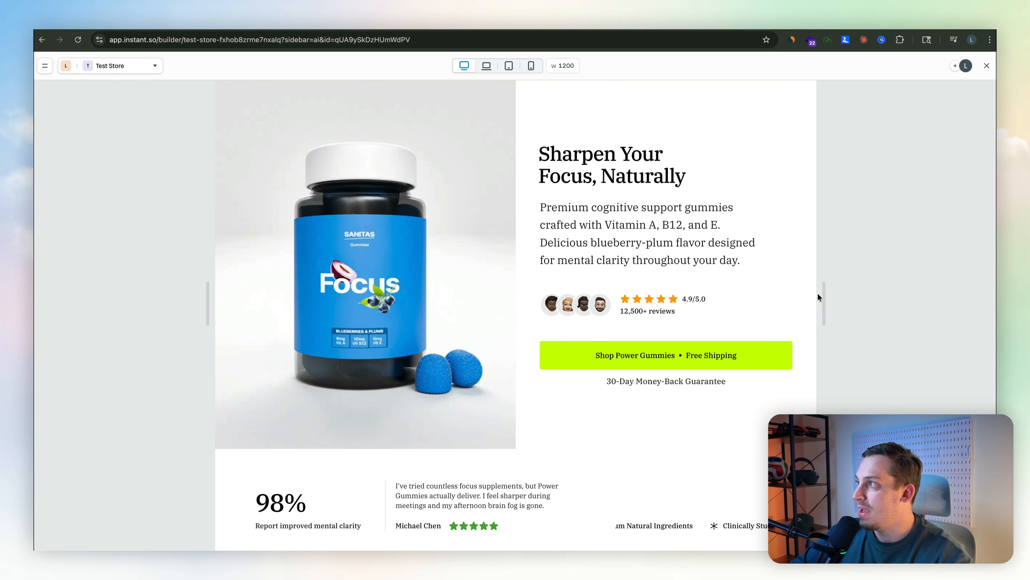
drag(823, 288, 614, 368)
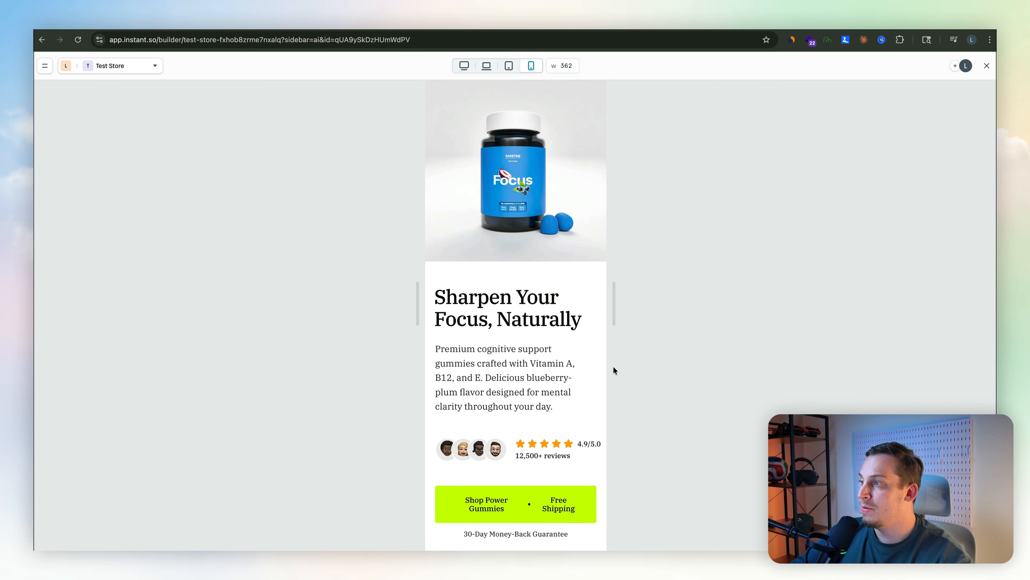
key(Escape)
Try the Blush theme preset and set the page's theme preset to Blueleaf.
click(918, 154)
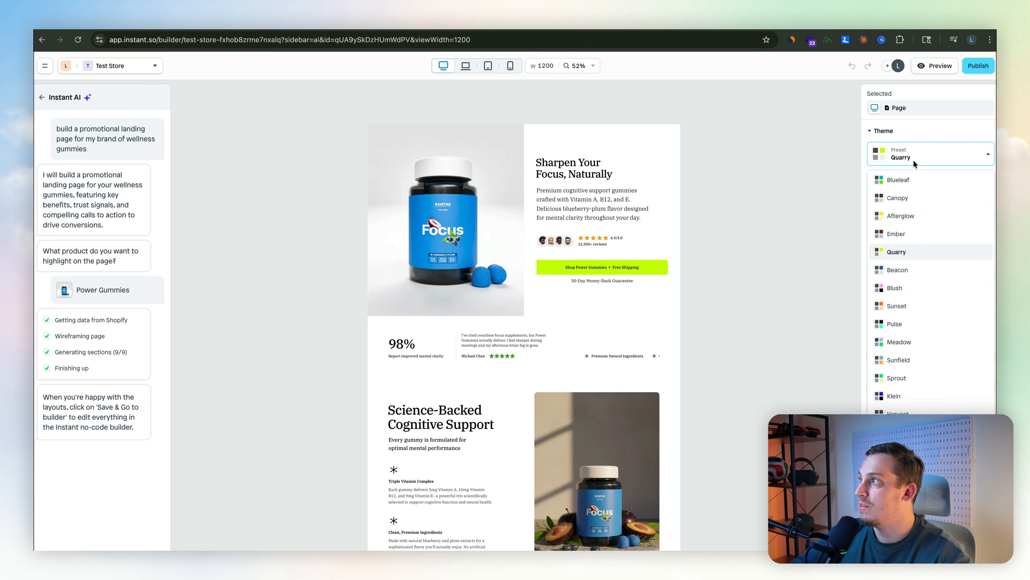
click(907, 186)
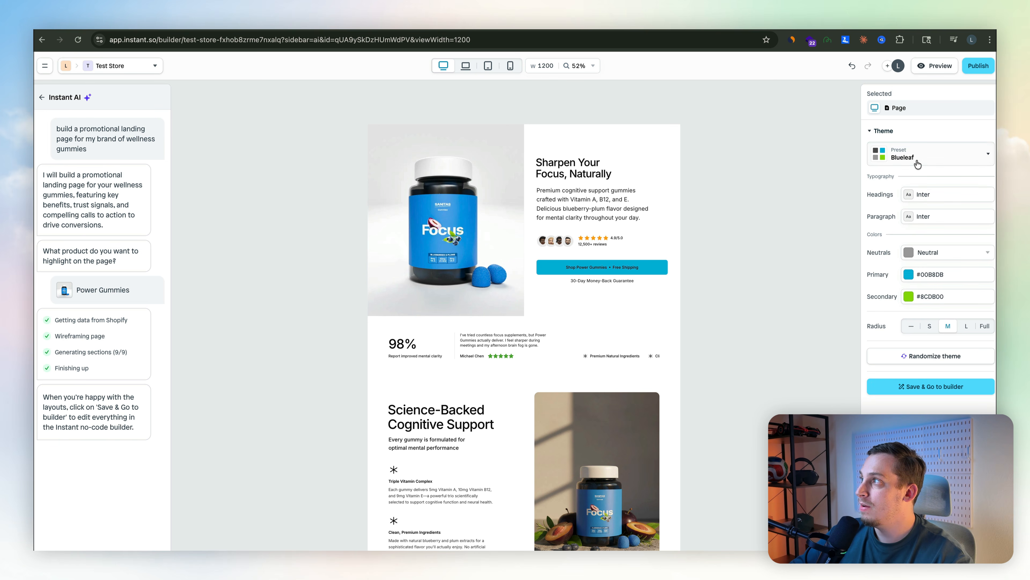
click(917, 158)
click(898, 287)
click(923, 164)
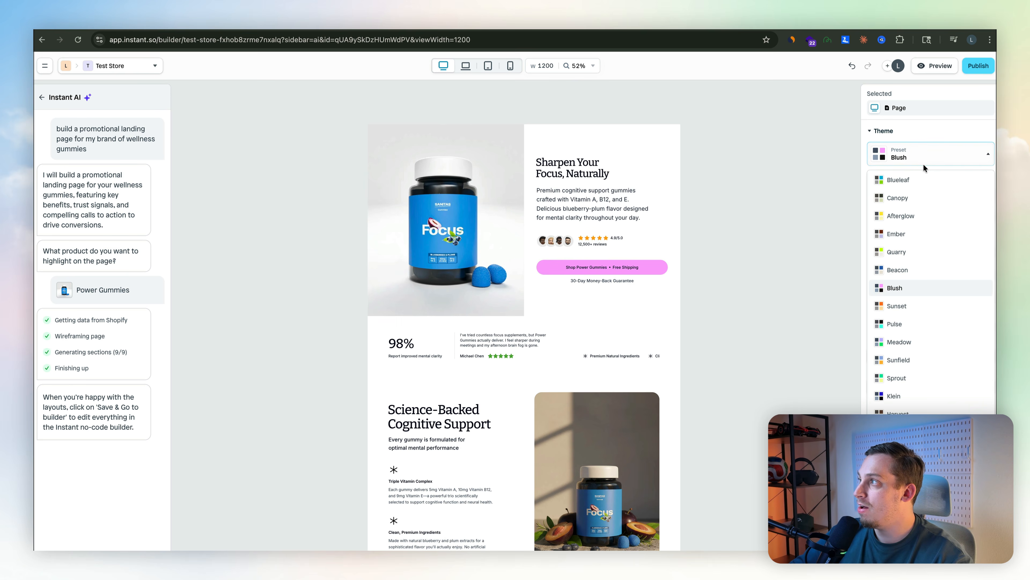
click(913, 180)
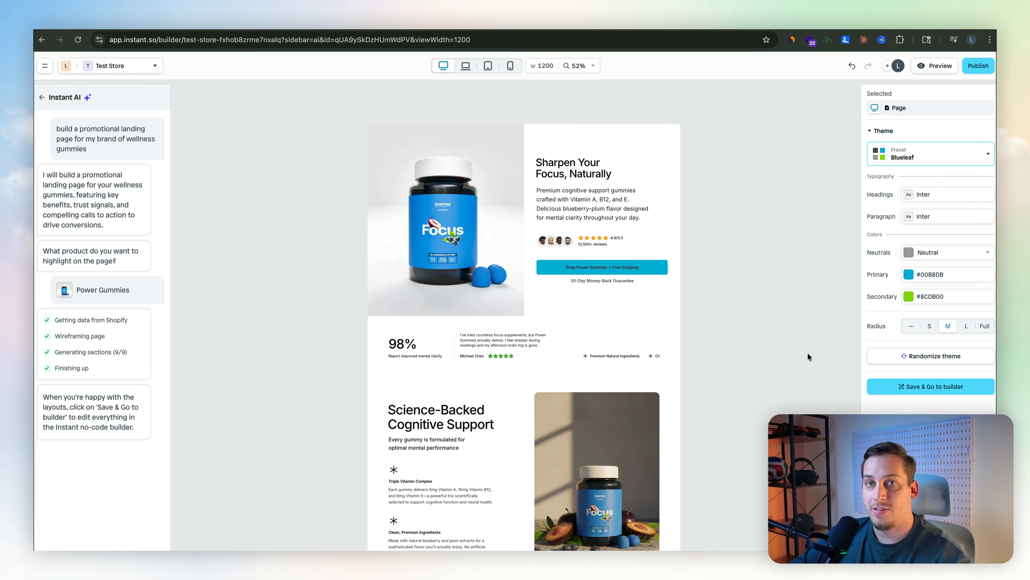
Add a Reviews Slider section below the social proof stats bar.
click(737, 404)
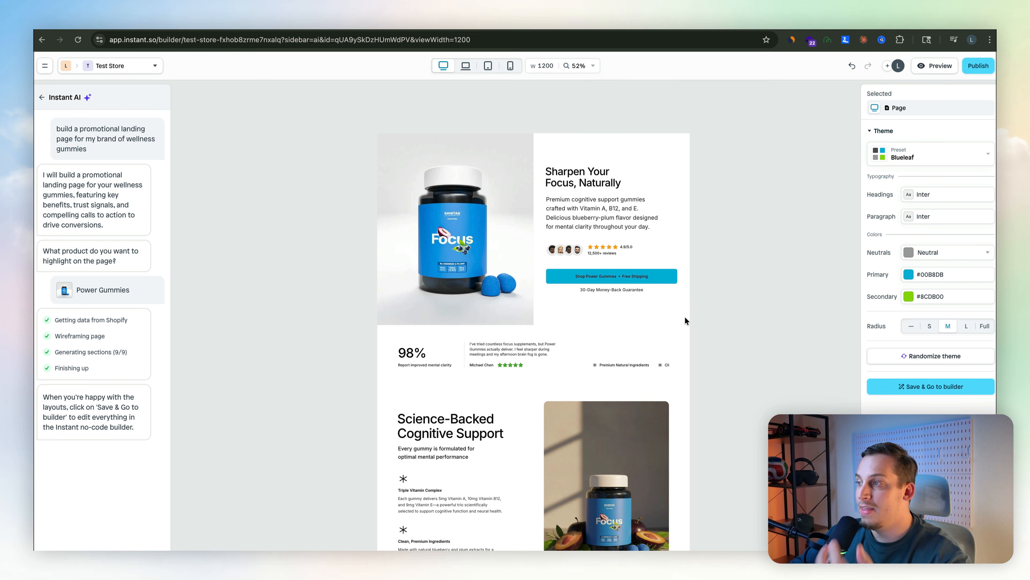
click(566, 373)
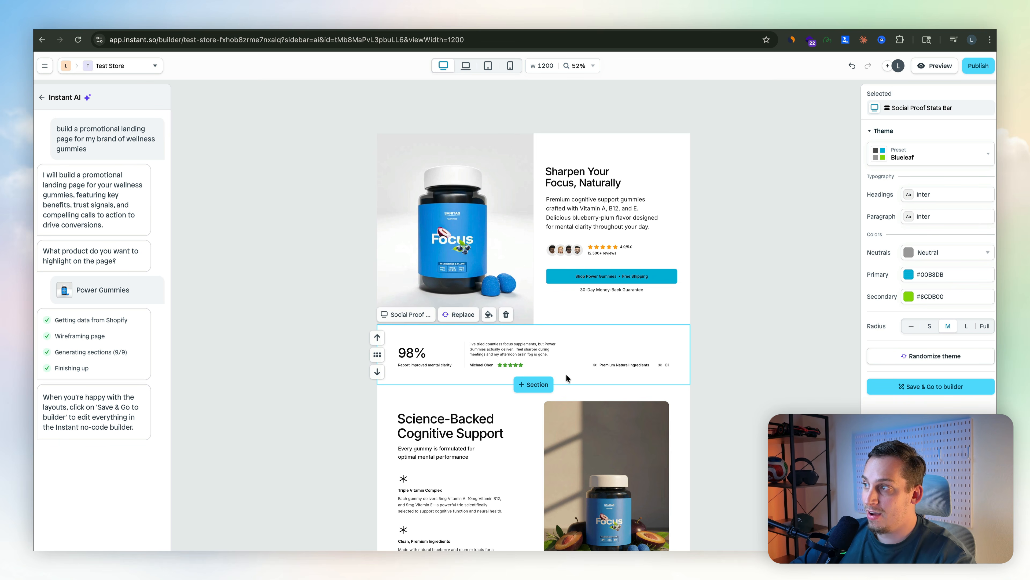
click(529, 390)
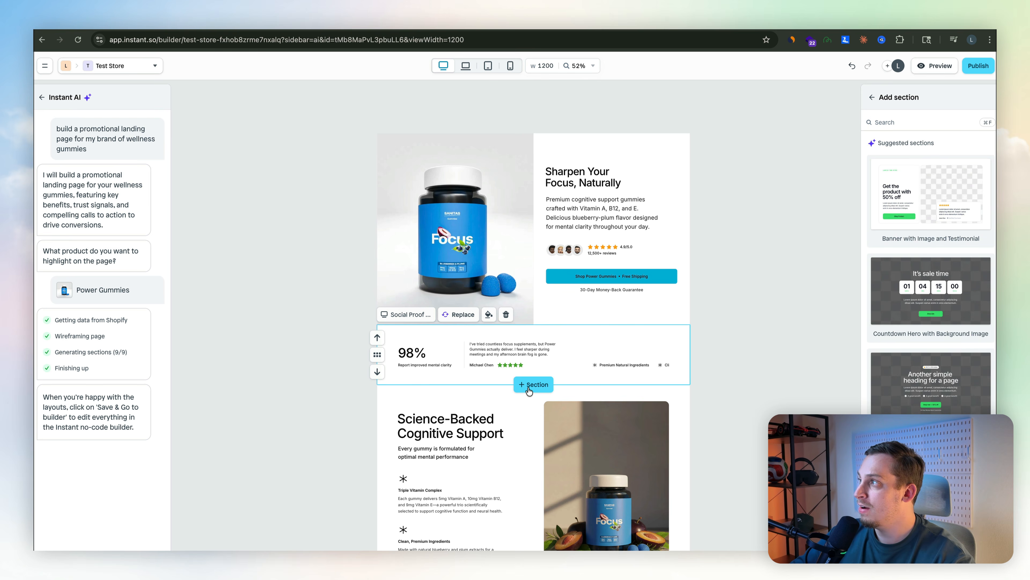
scroll(904, 331, down, 5)
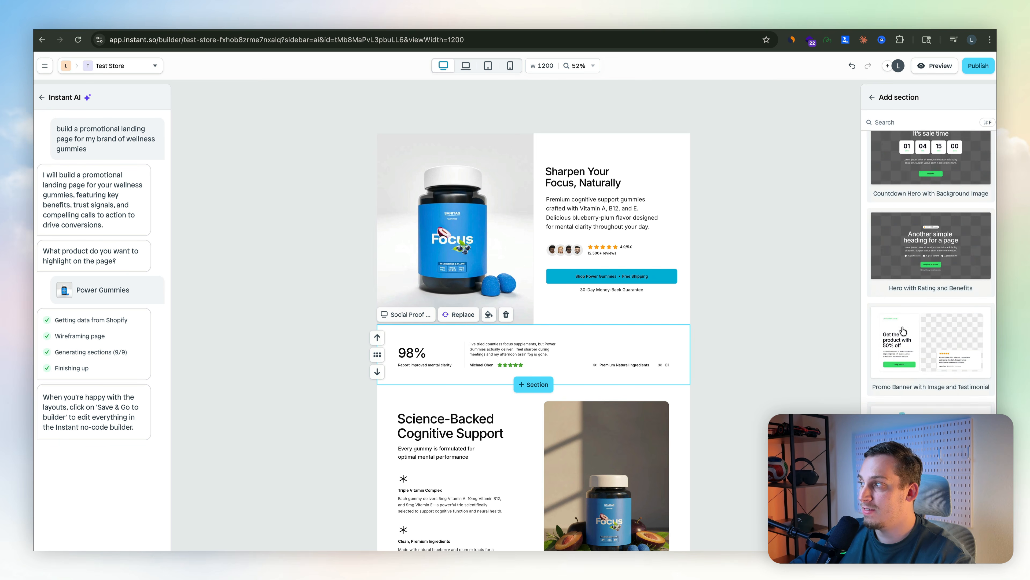
scroll(904, 330, down, 10)
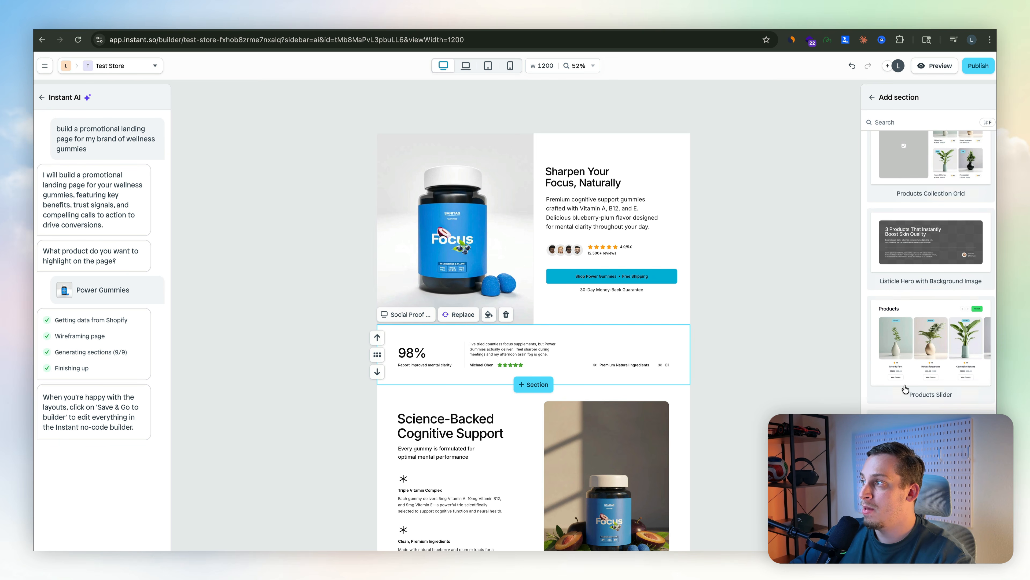
scroll(919, 336, down, 5)
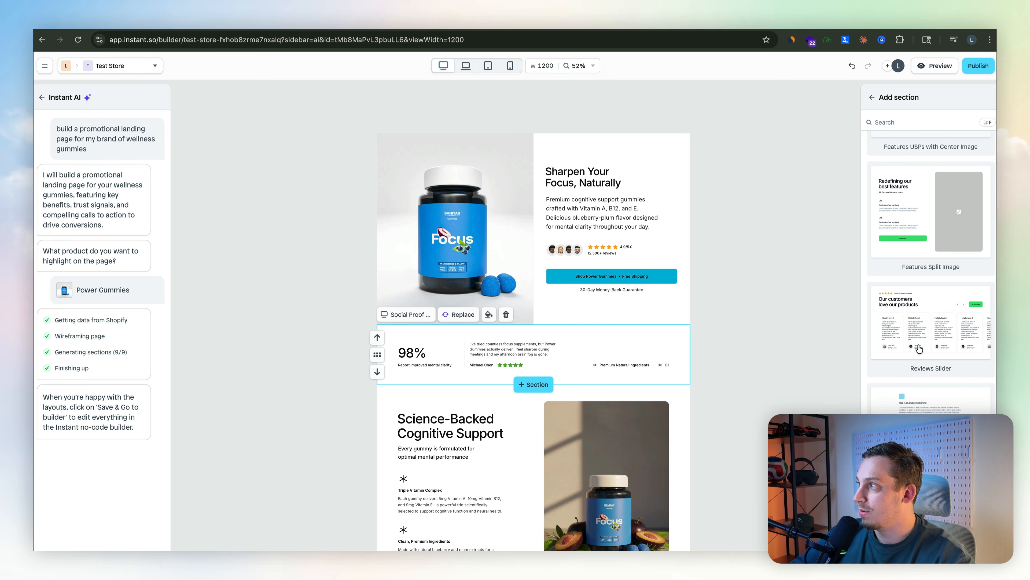
click(919, 336)
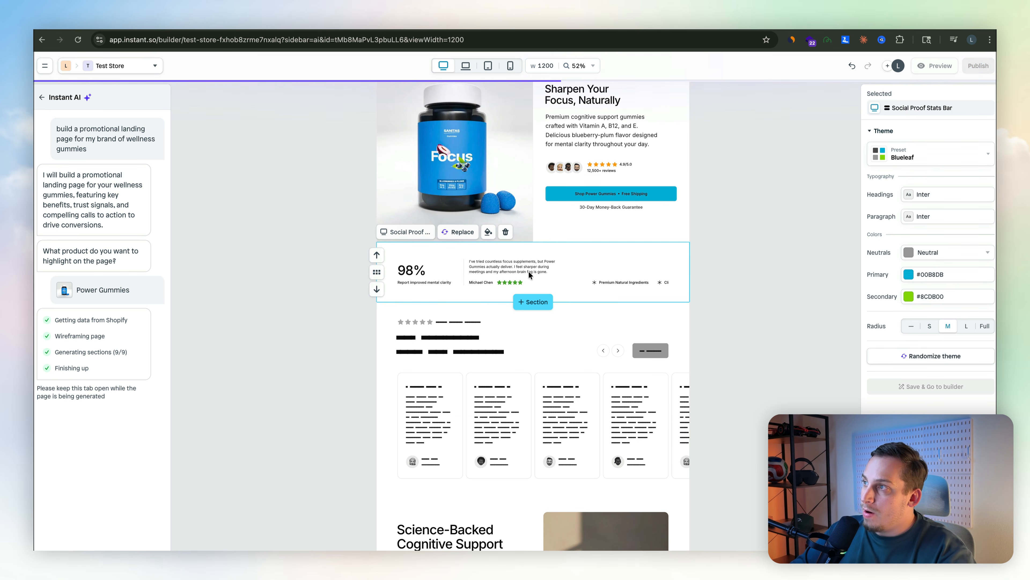
Replace the social proof stats bar with a Listicle Background Image section.
click(458, 231)
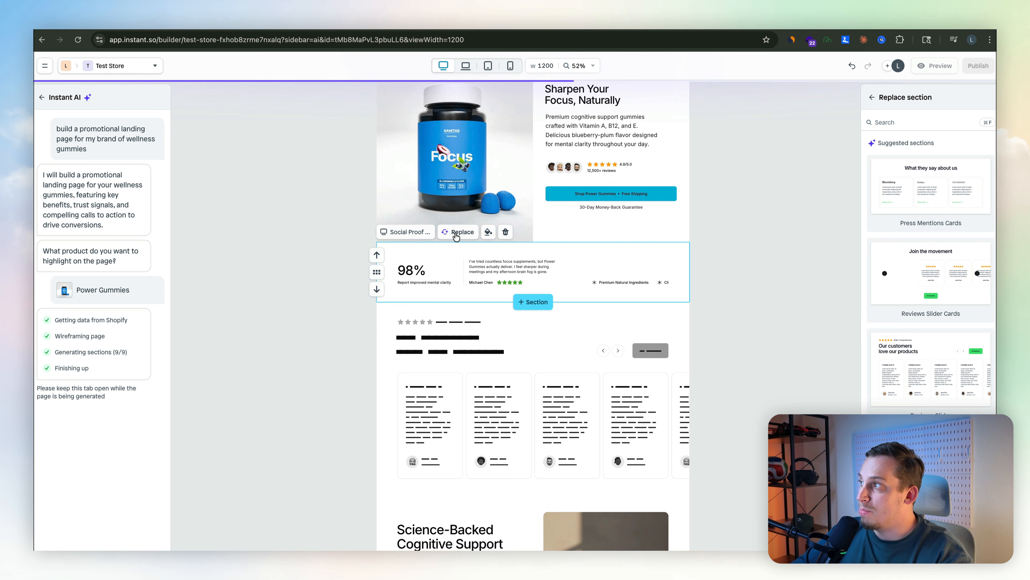
scroll(884, 297, down, 6)
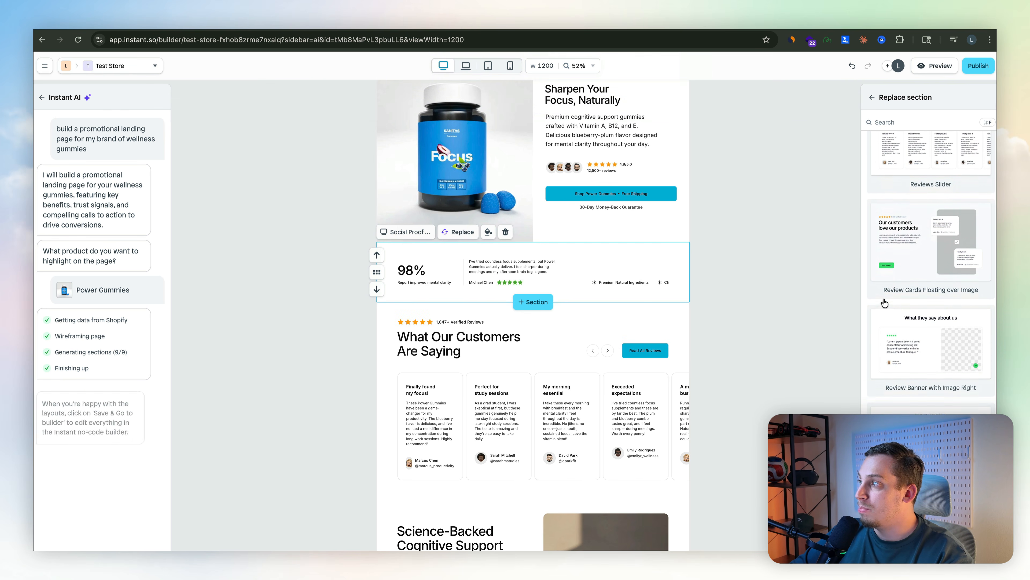
scroll(883, 300, down, 10)
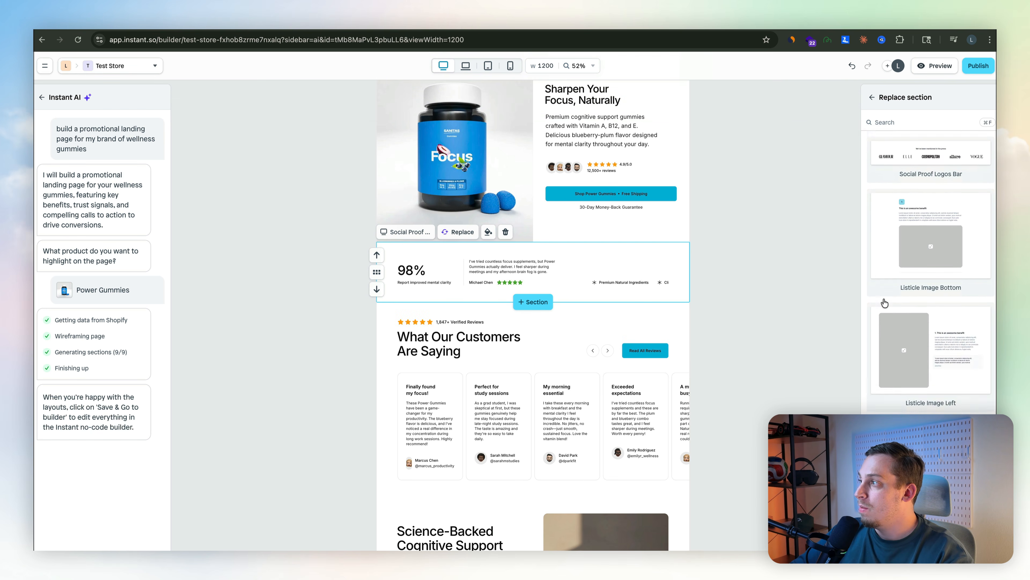
scroll(885, 302, down, 10)
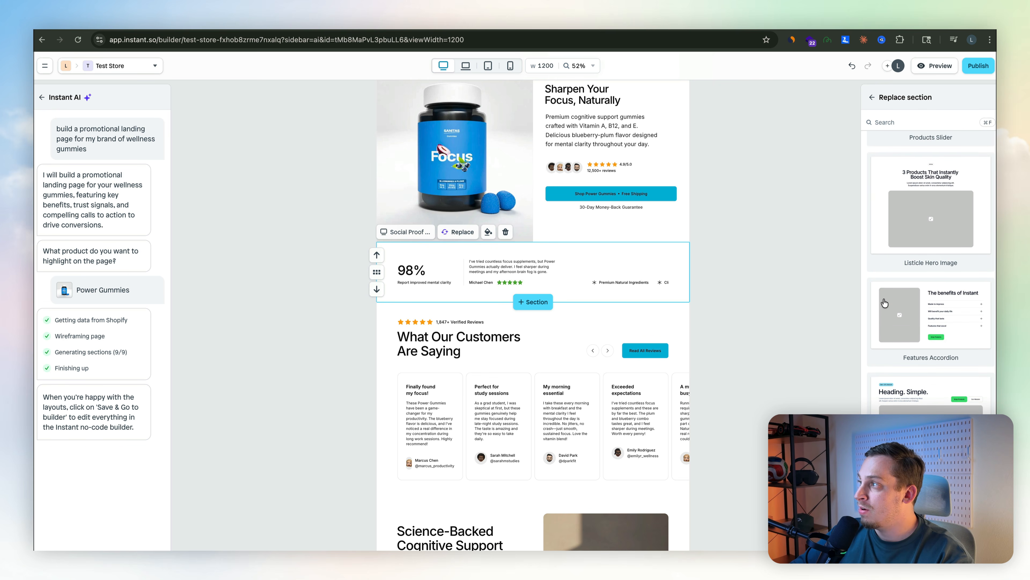
click(883, 407)
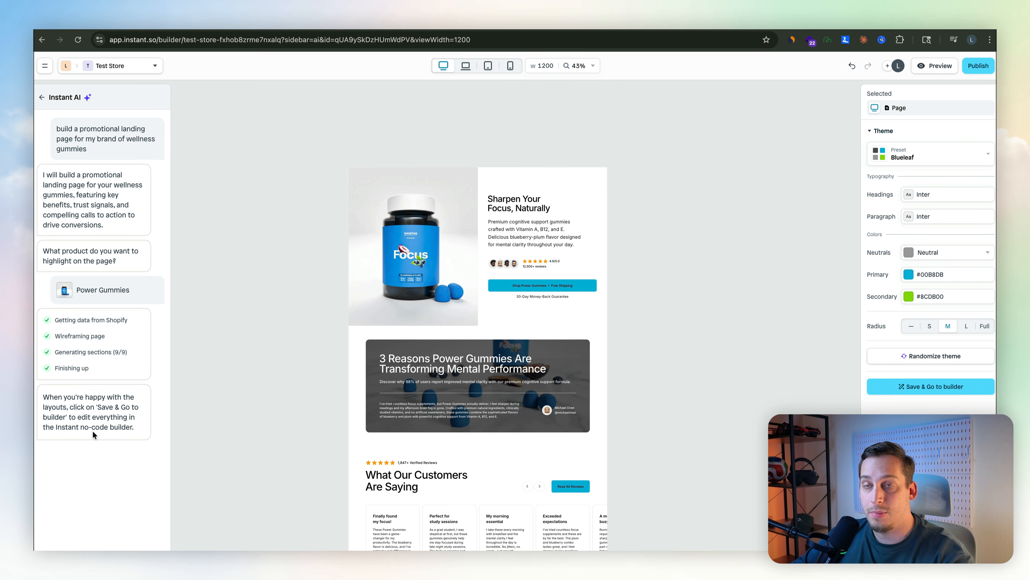
Save the page to the builder and expand the Hero Split Image Social Proof layer.
click(924, 389)
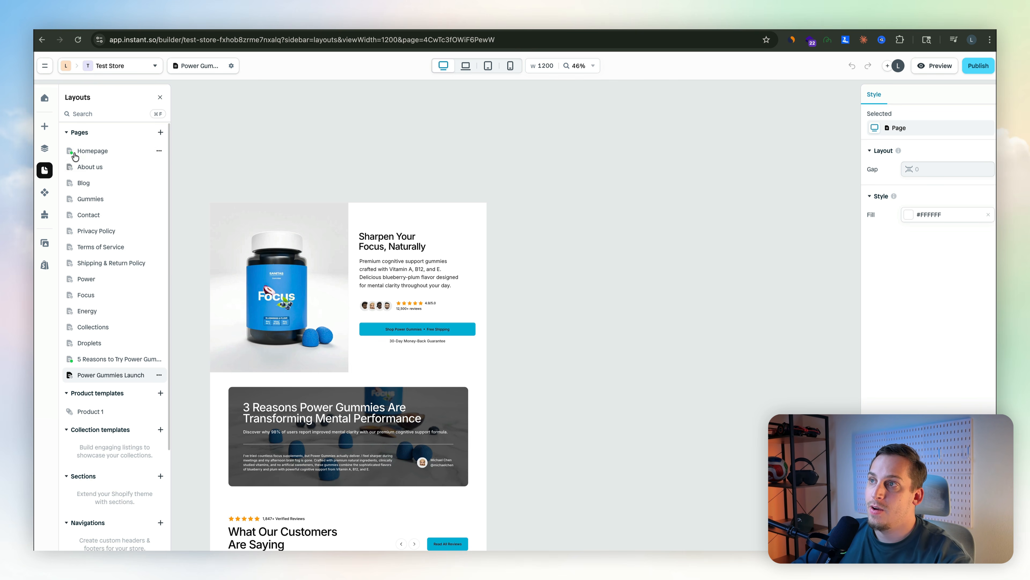
click(51, 149)
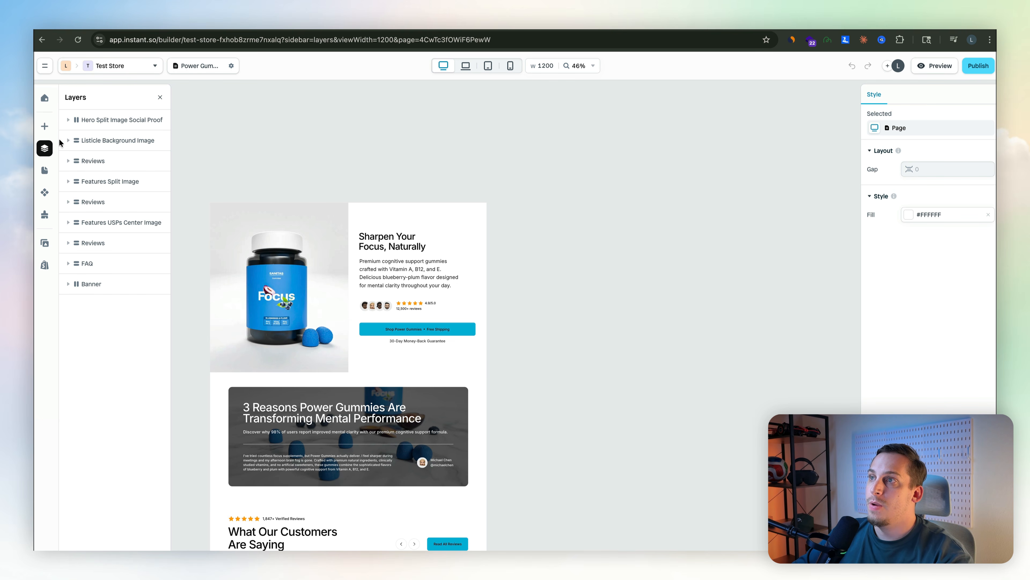
click(73, 120)
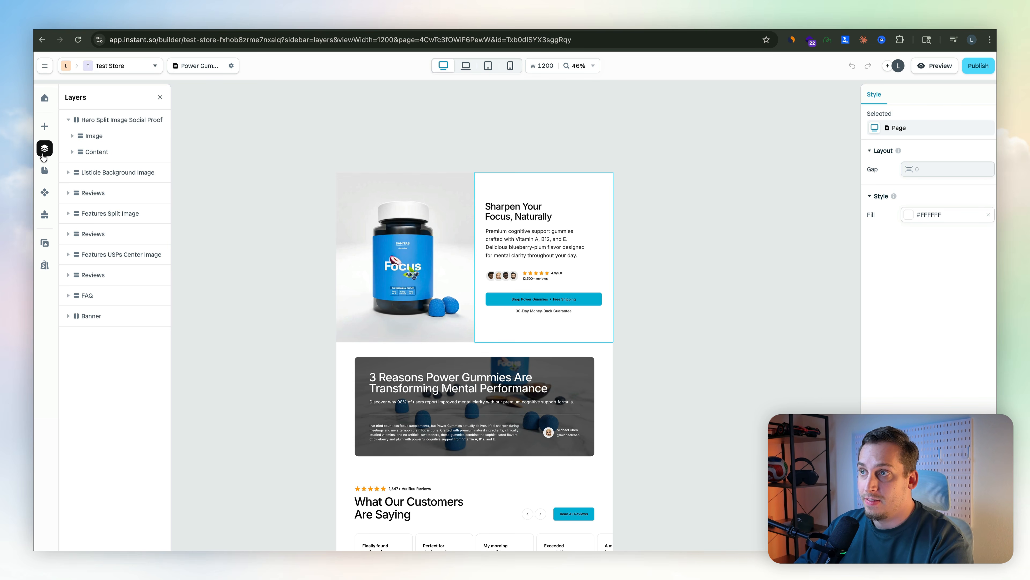
Expand the hero's Content layer and select the hero description paragraph to inspect it.
click(70, 155)
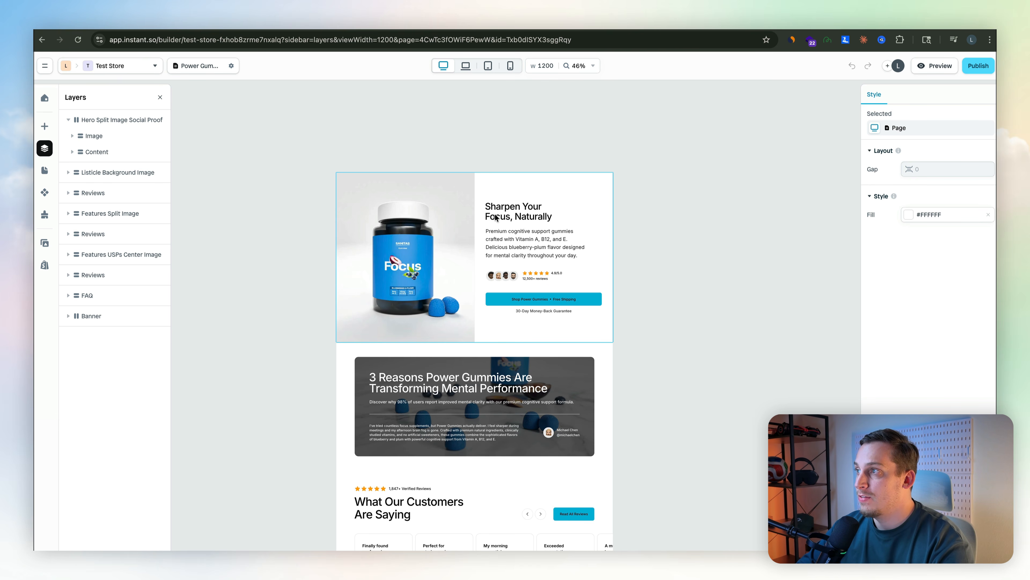
click(506, 248)
click(506, 248)
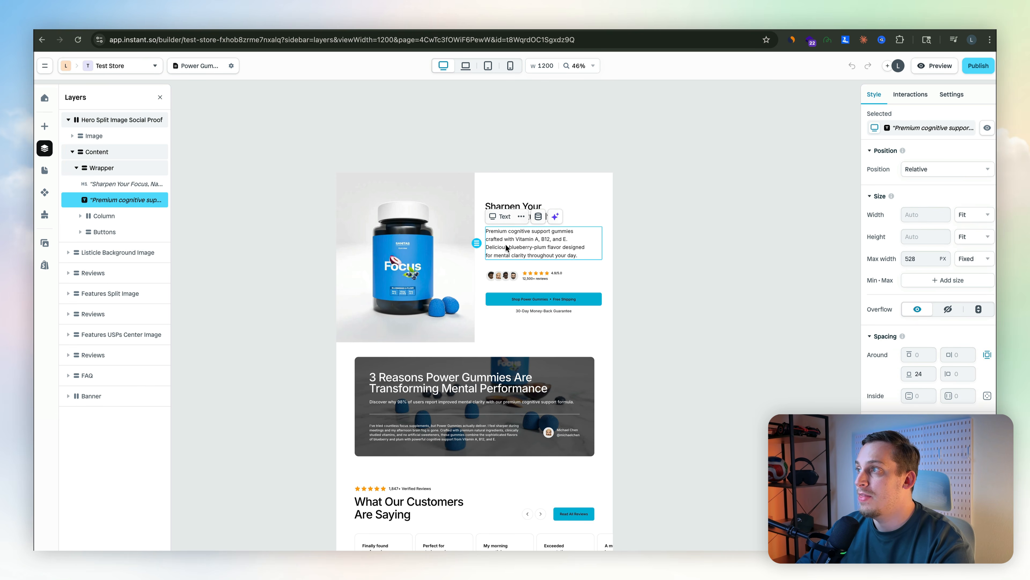
click(519, 248)
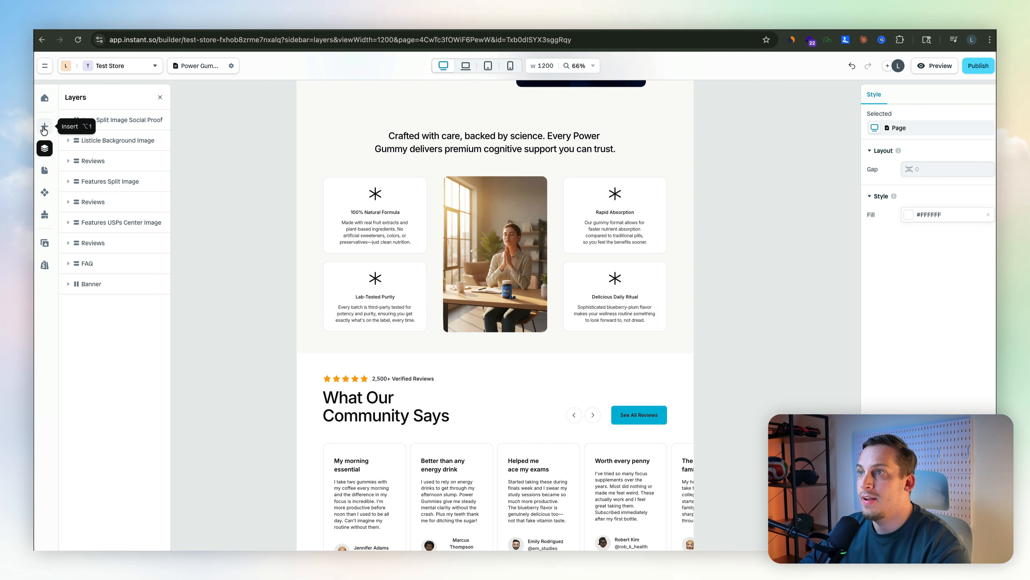
Insert a Media gallery element below the features section.
click(43, 128)
mouse_move(103, 247)
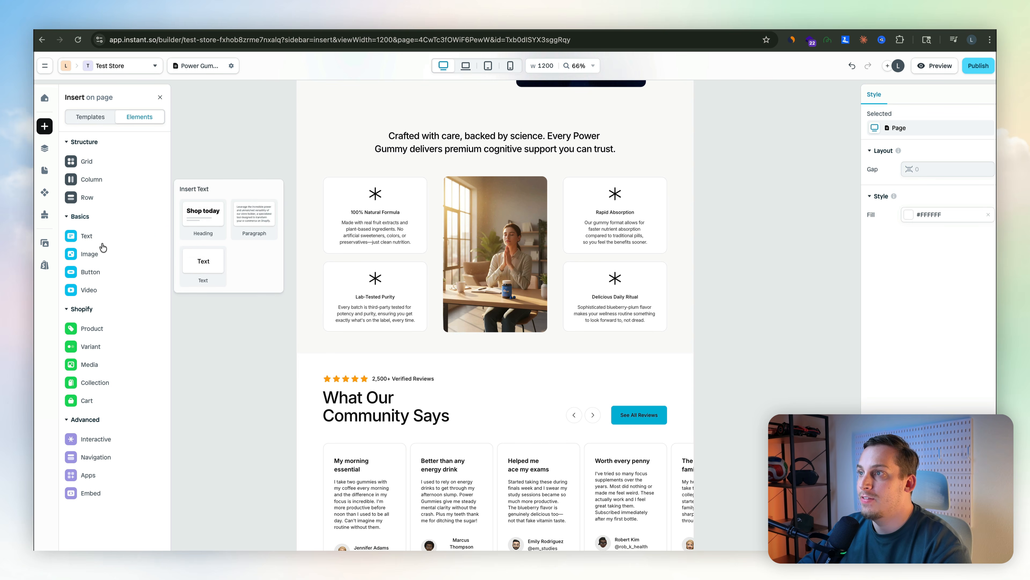
mouse_move(102, 329)
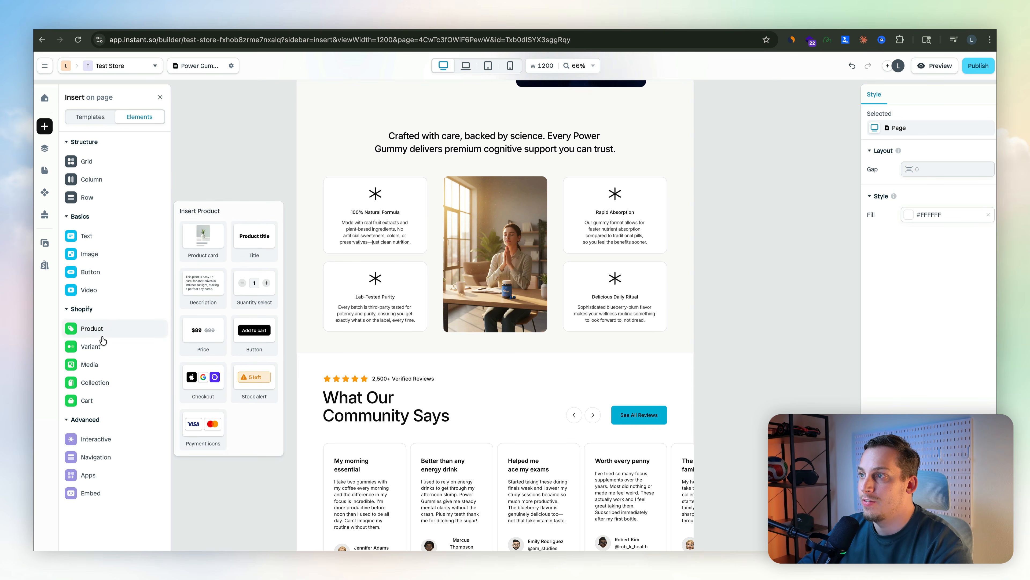
mouse_move(99, 363)
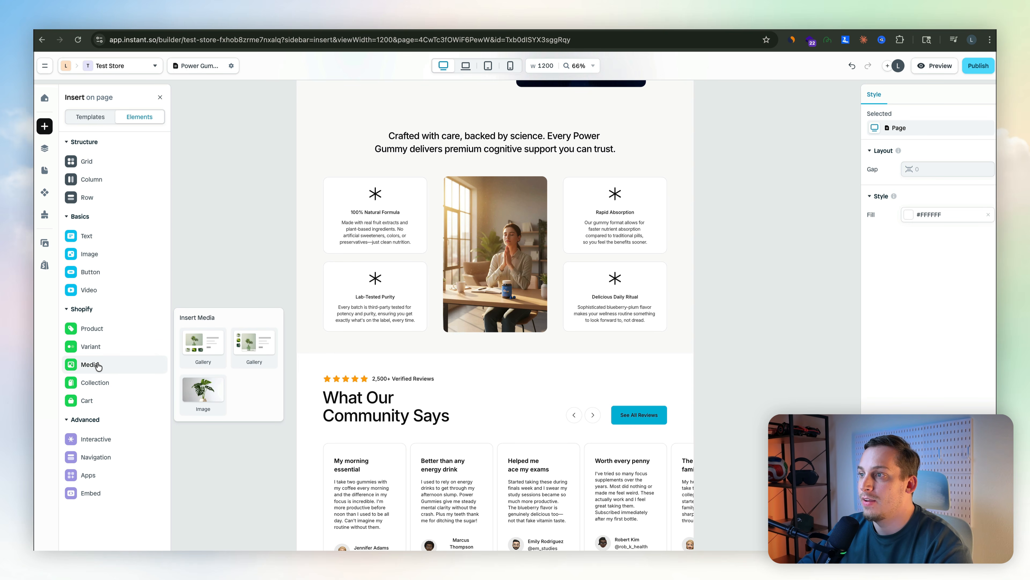
drag(199, 347, 393, 355)
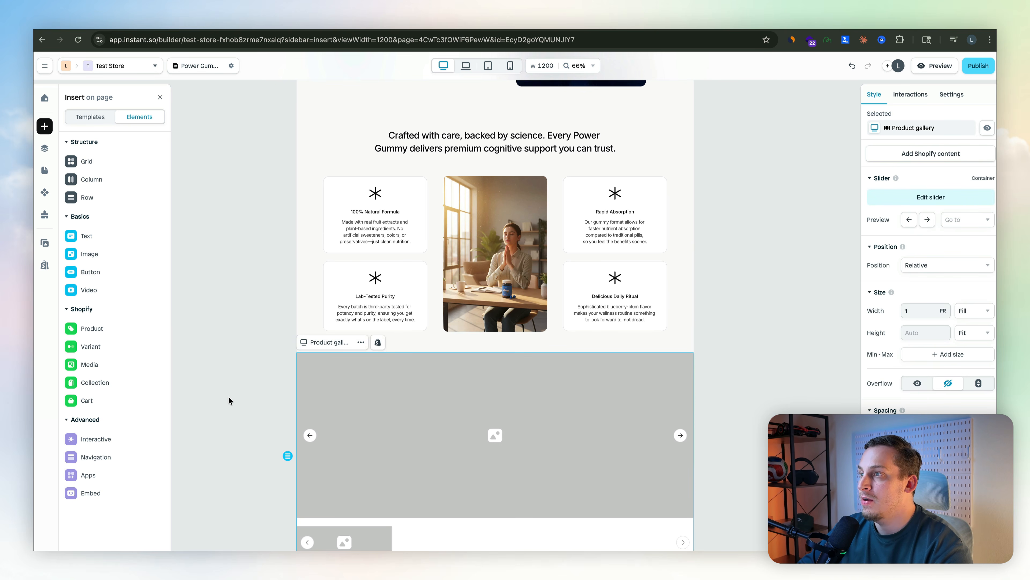
Connect the product gallery to the Power Gummies product as its Shopify content.
scroll(448, 259, down, 3)
click(914, 152)
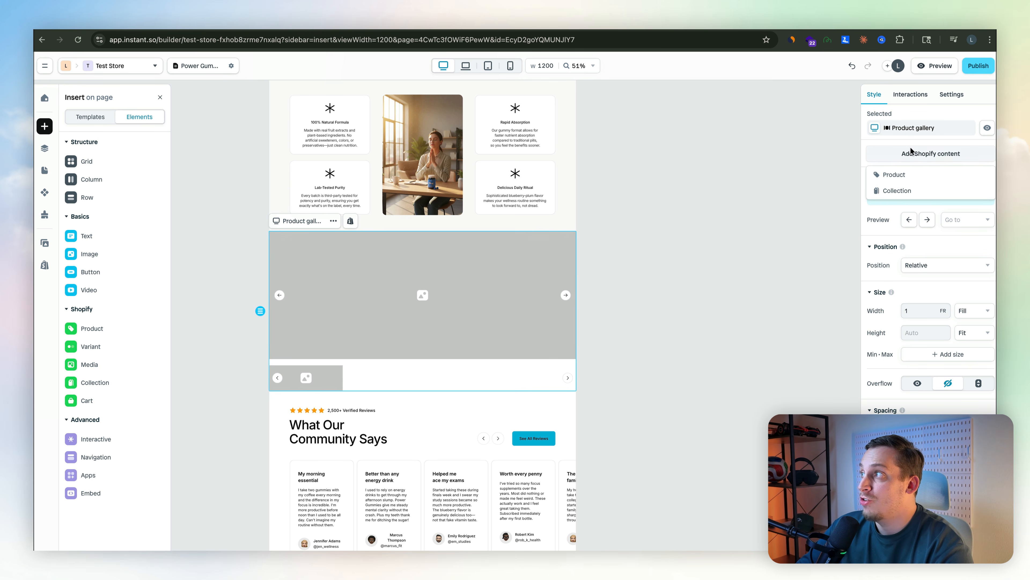
click(903, 178)
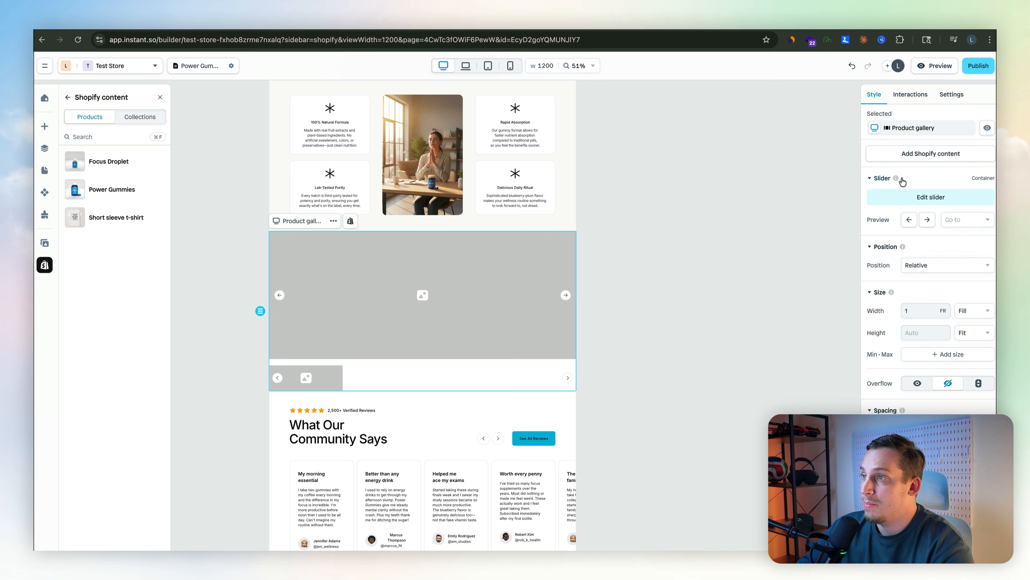
click(112, 188)
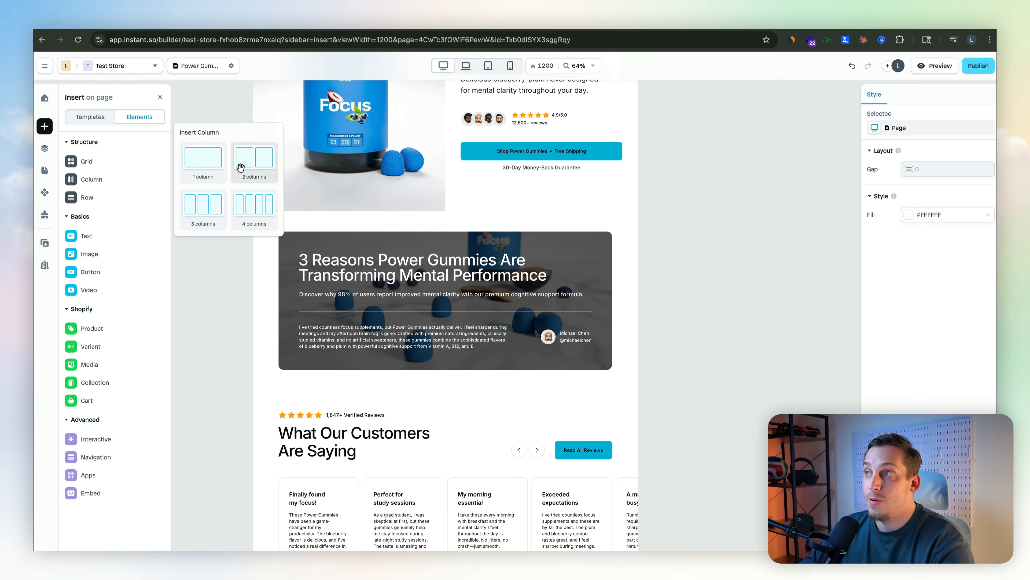
Insert a two-column row below the 3 Reasons section holding a product title and a video.
drag(253, 159, 405, 383)
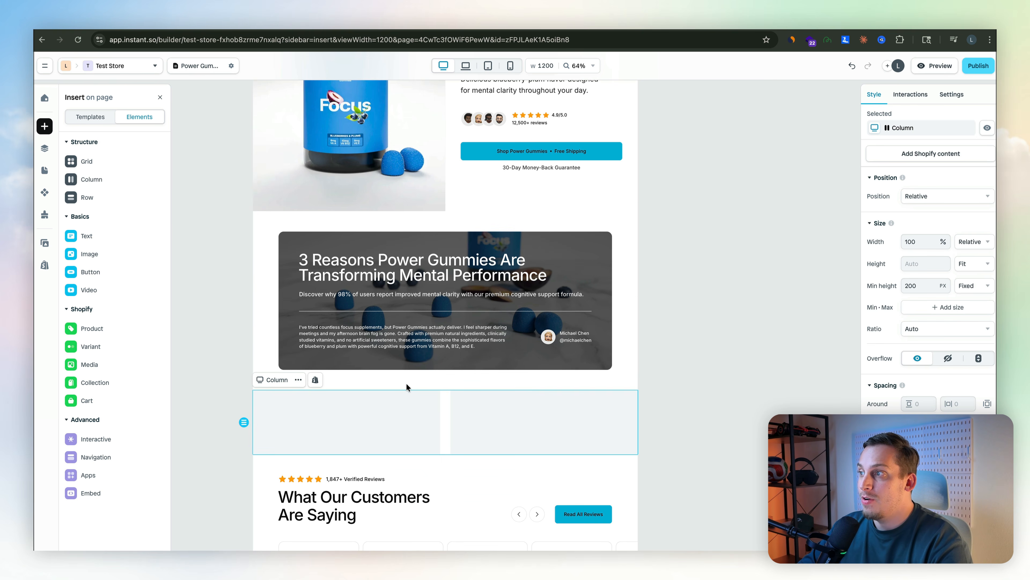
mouse_move(80, 328)
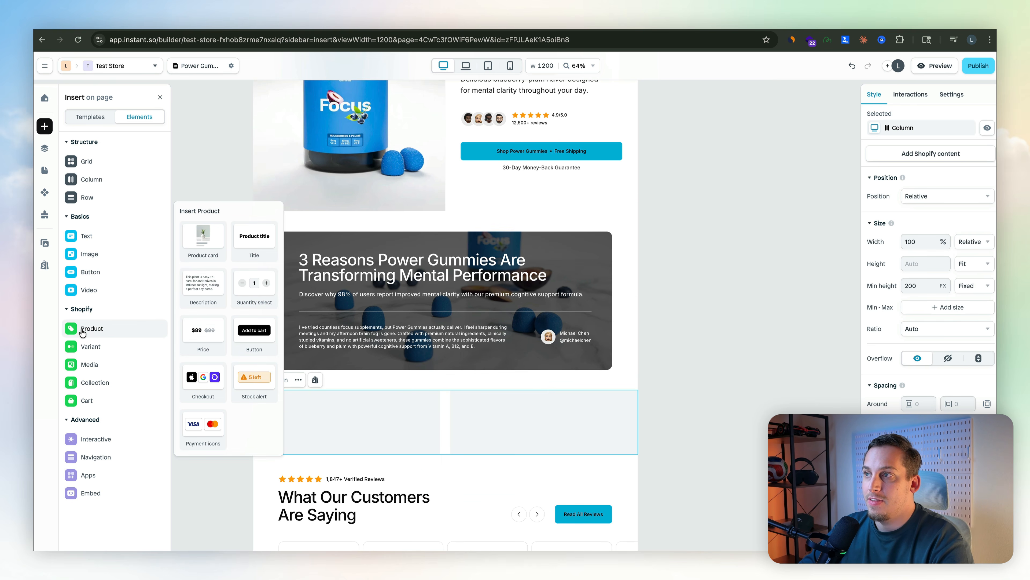
drag(256, 240, 334, 425)
mouse_move(91, 289)
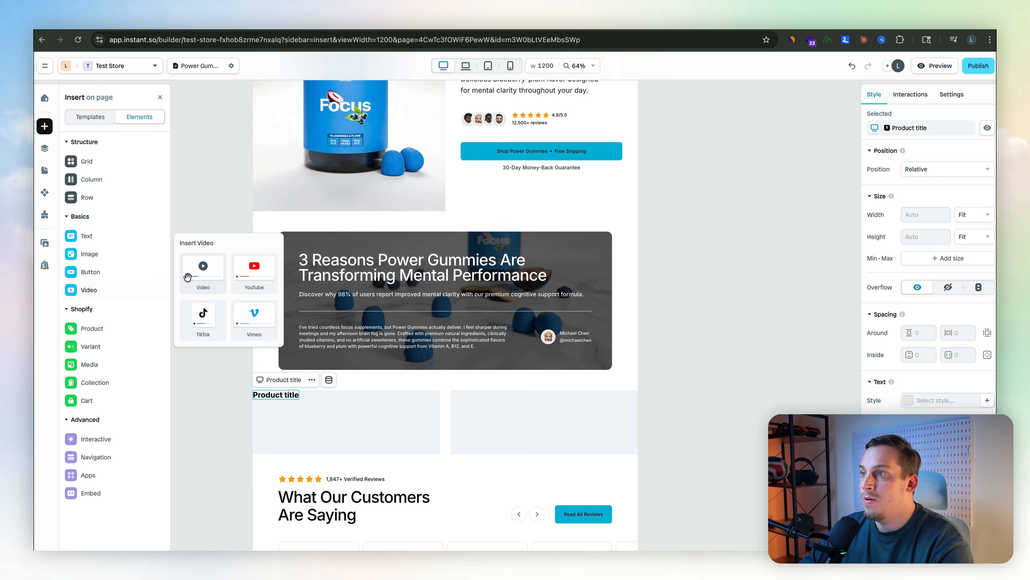
drag(185, 275, 501, 406)
Add a paragraph below the product title and set the row's inner padding to 64.
mouse_move(97, 235)
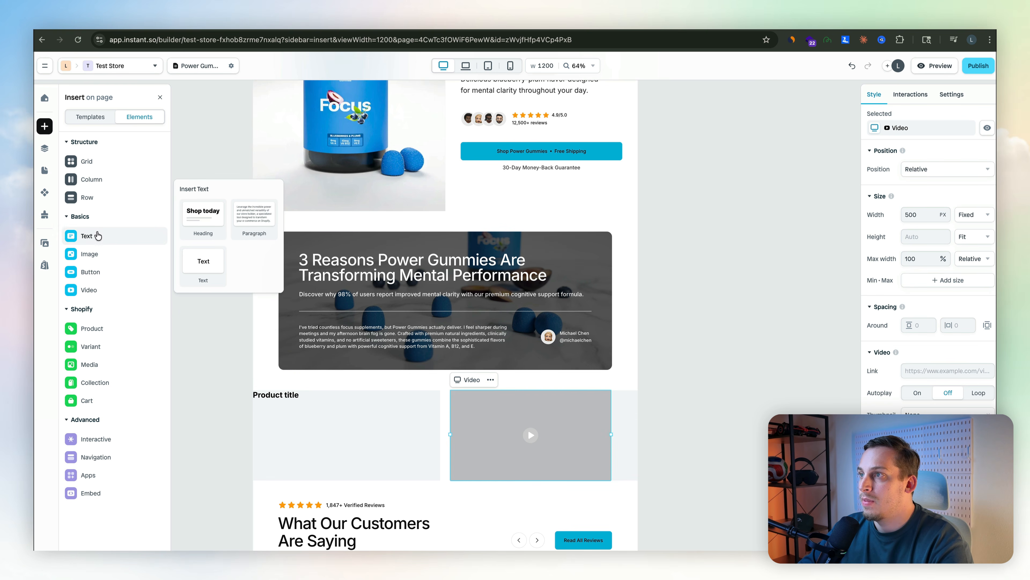
drag(260, 215, 301, 433)
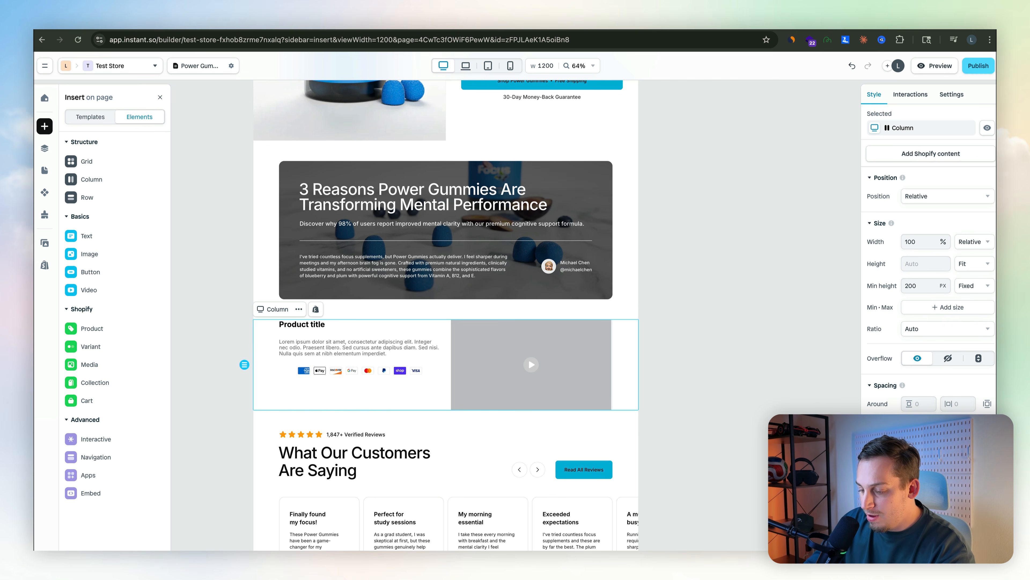
text(64)
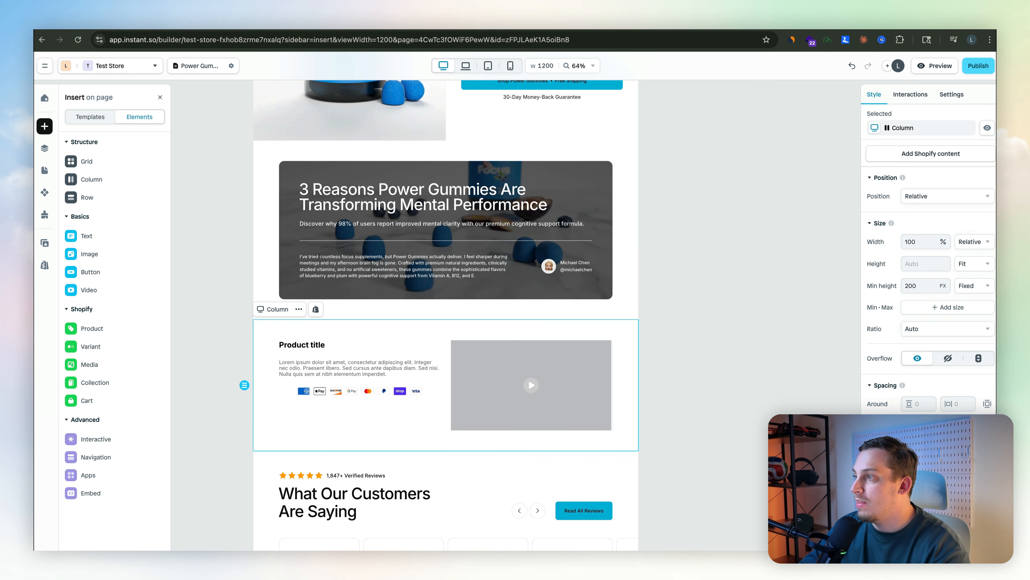
Set the product title's font size to 48.
click(297, 348)
click(297, 348)
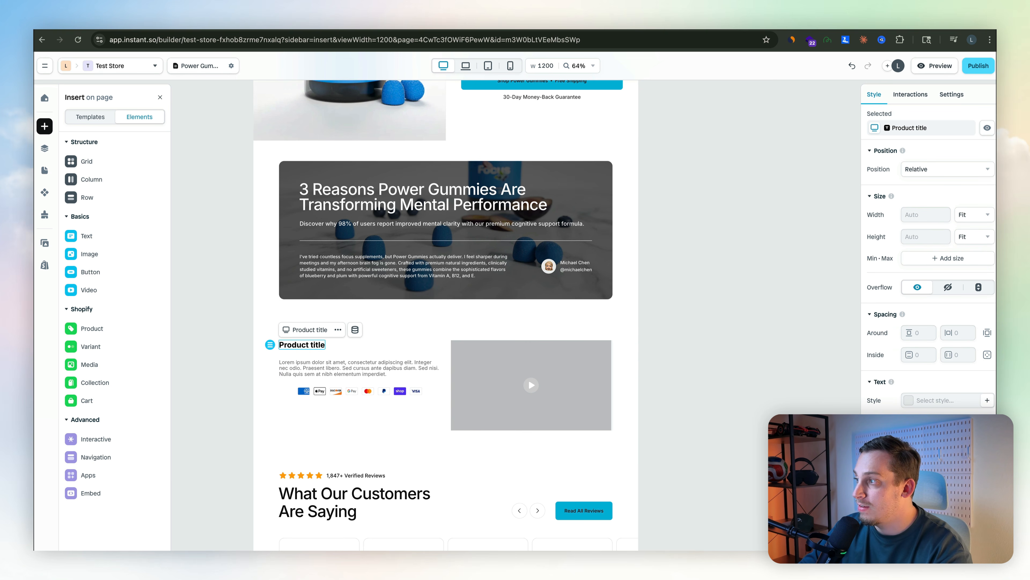
click(344, 508)
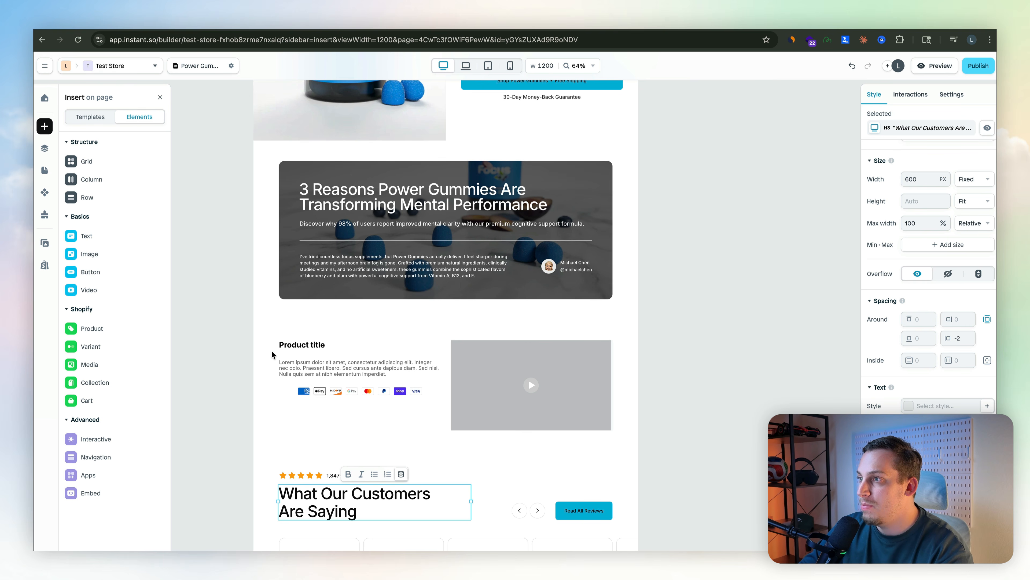
key(Escape)
click(303, 345)
click(305, 345)
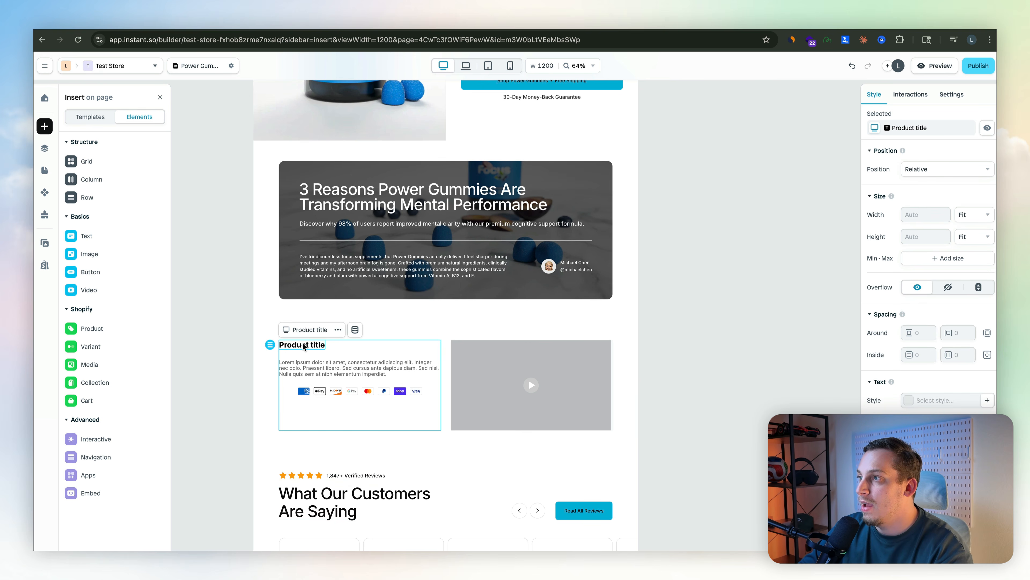
click(307, 345)
key(Escape)
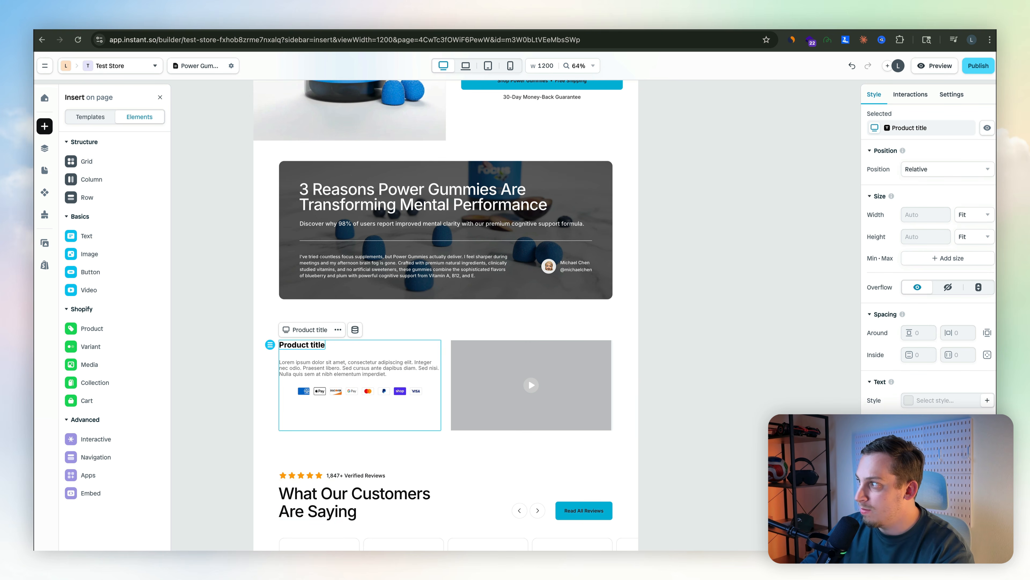
text(48)
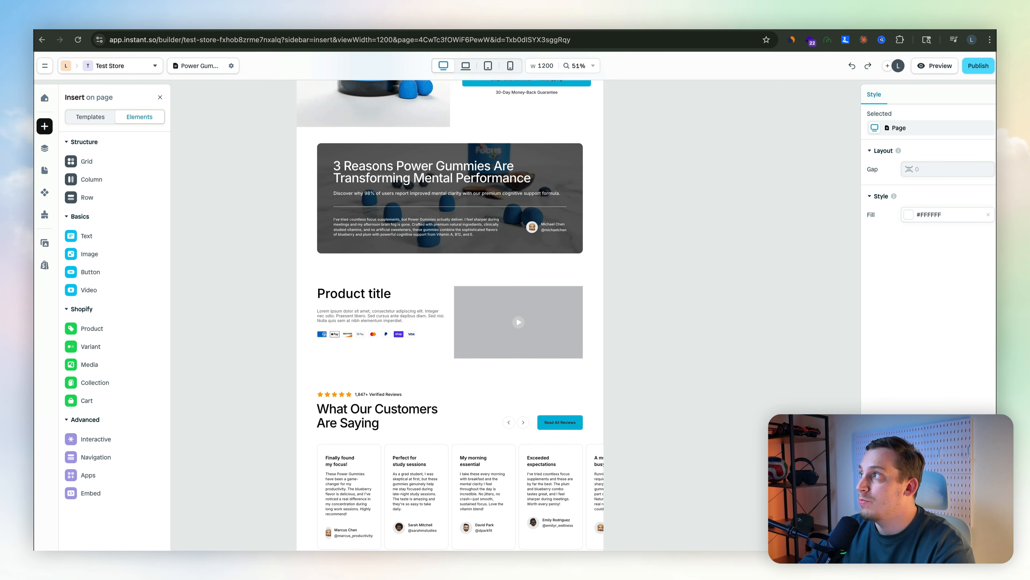
Publish the page to Shopify and review it in the Shopify theme editor.
click(979, 65)
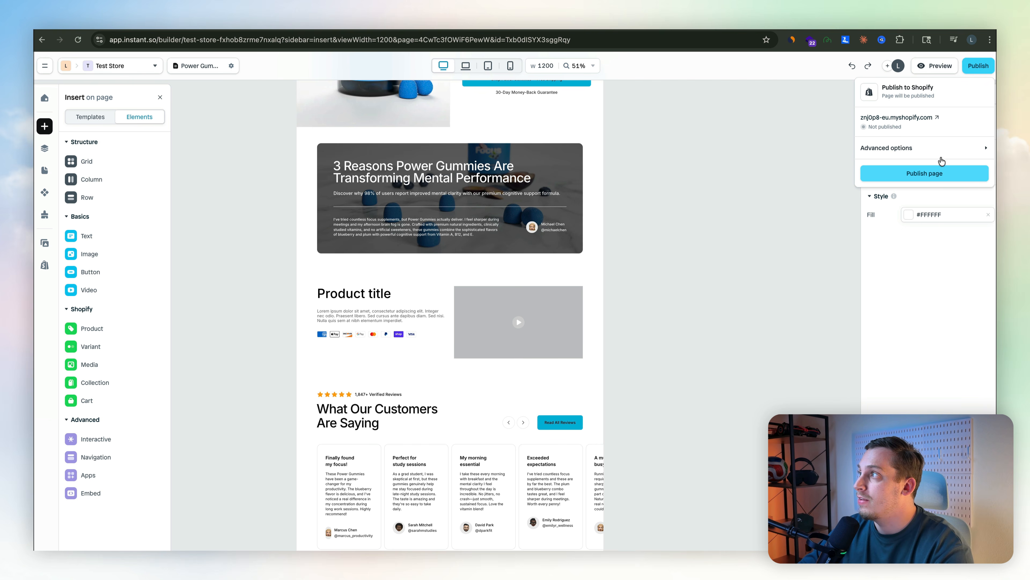
click(923, 178)
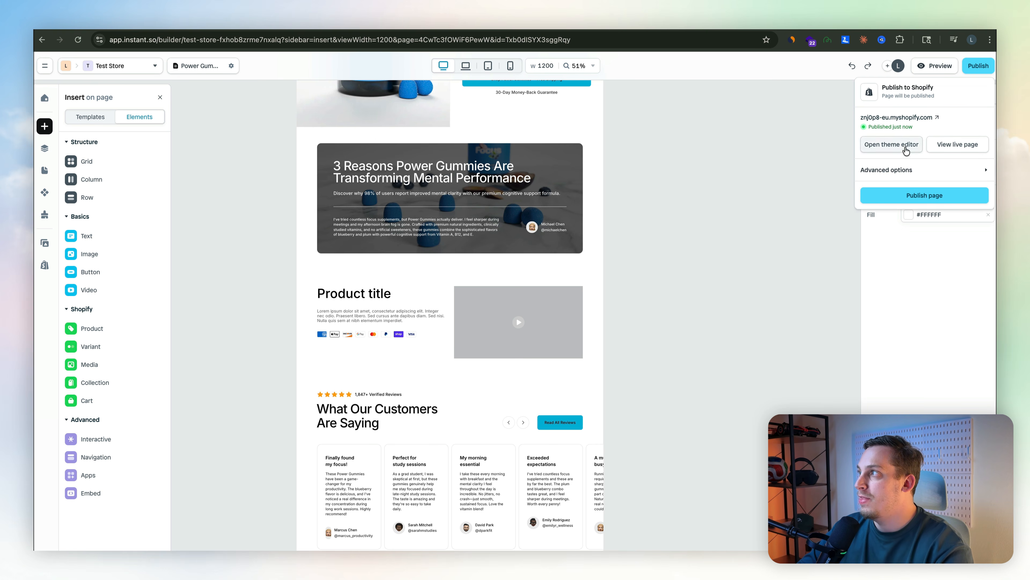
click(905, 147)
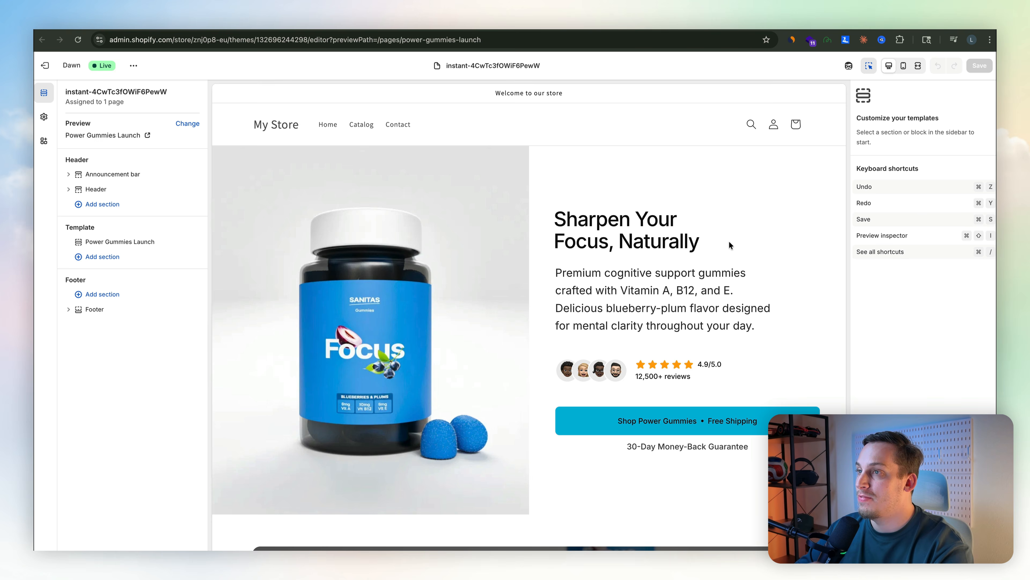
scroll(728, 241, down, 10)
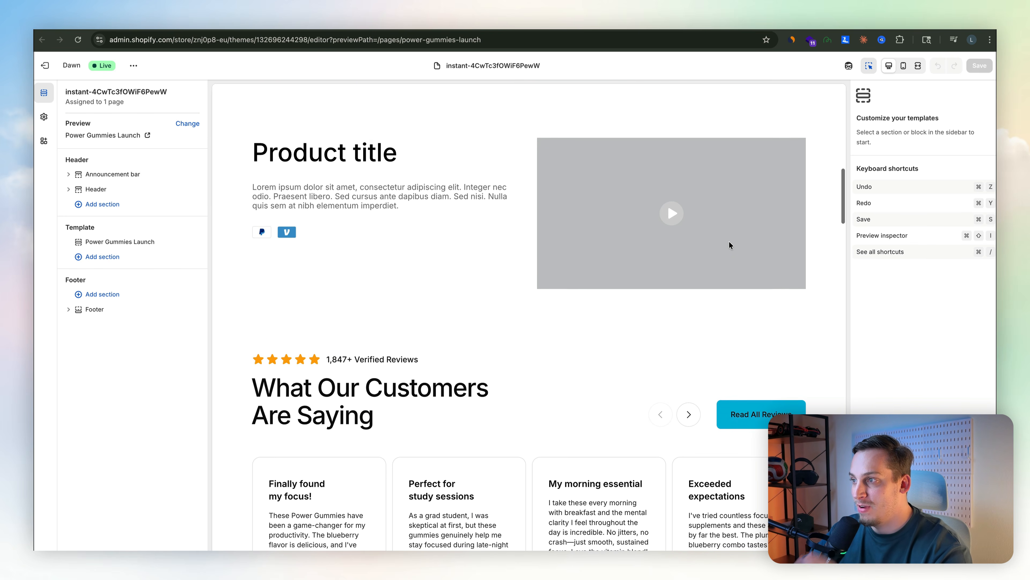
scroll(729, 240, down, 6)
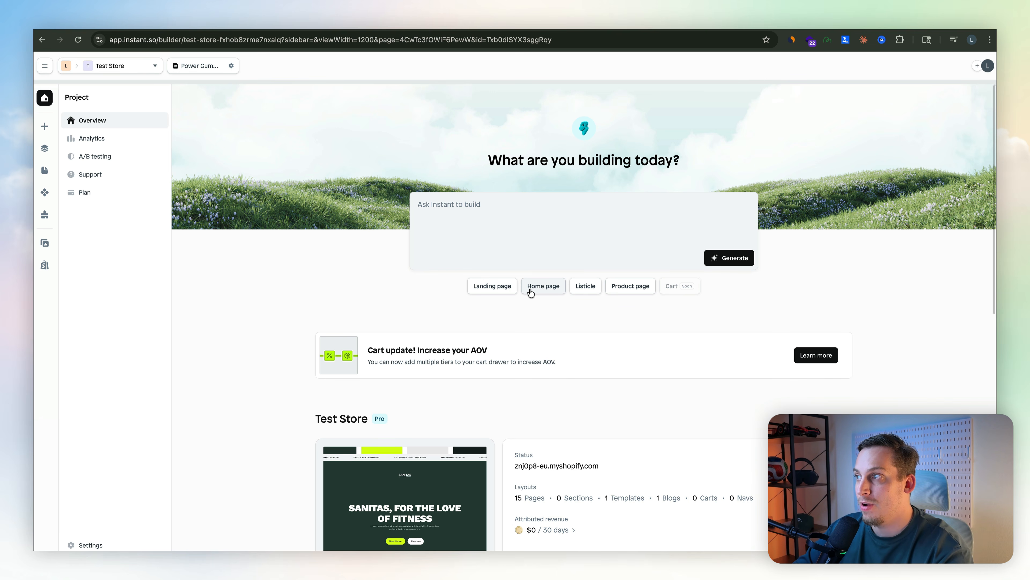
Generate a listicle page from the Listicle prompt, choosing Focus Droplet as the highlighted product.
click(581, 286)
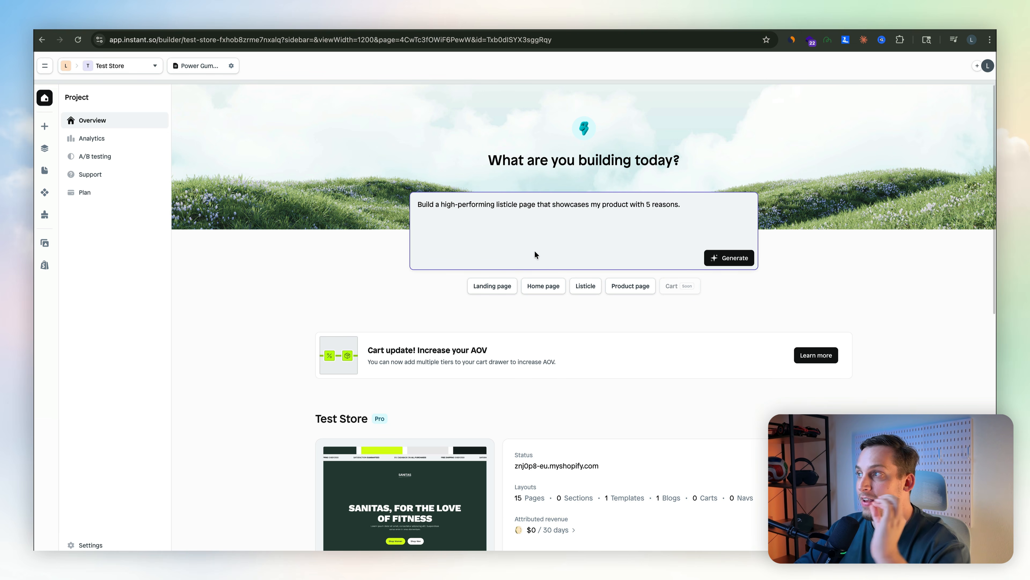
click(726, 259)
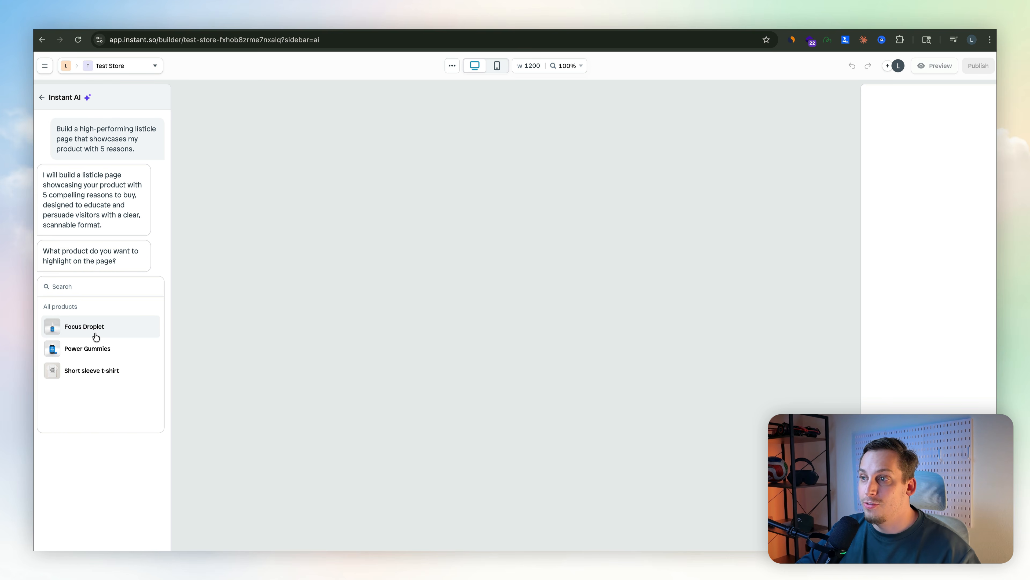
click(96, 333)
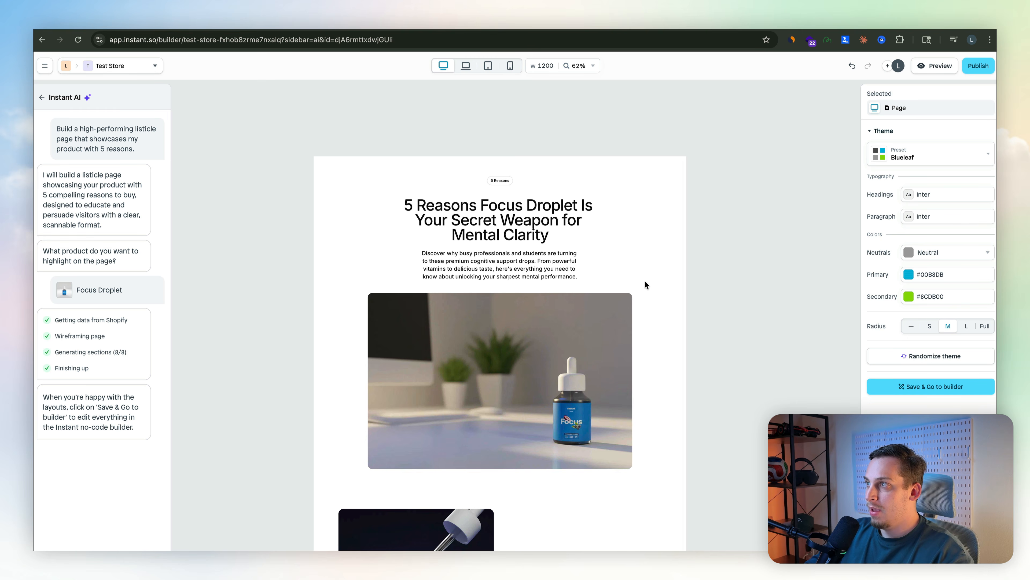
Scroll through the generated listicle page to review its sections.
scroll(647, 284, down, 5)
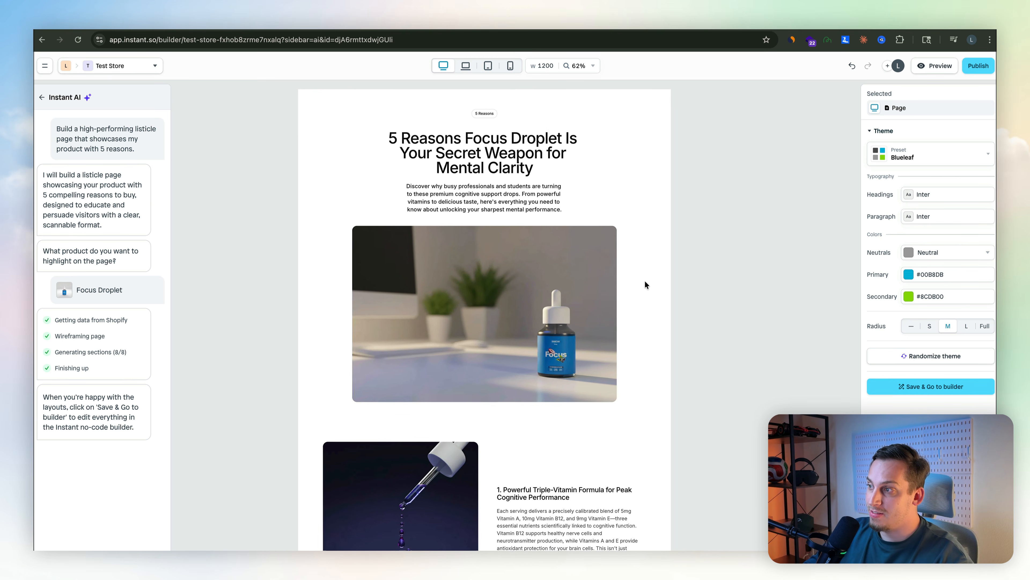
scroll(647, 285, down, 5)
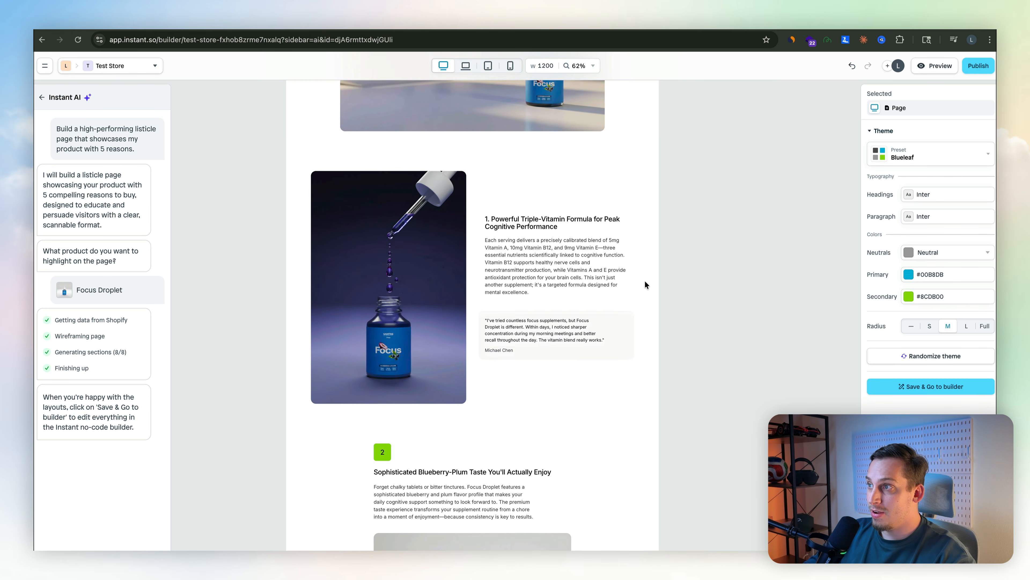
scroll(363, 262, up, 5)
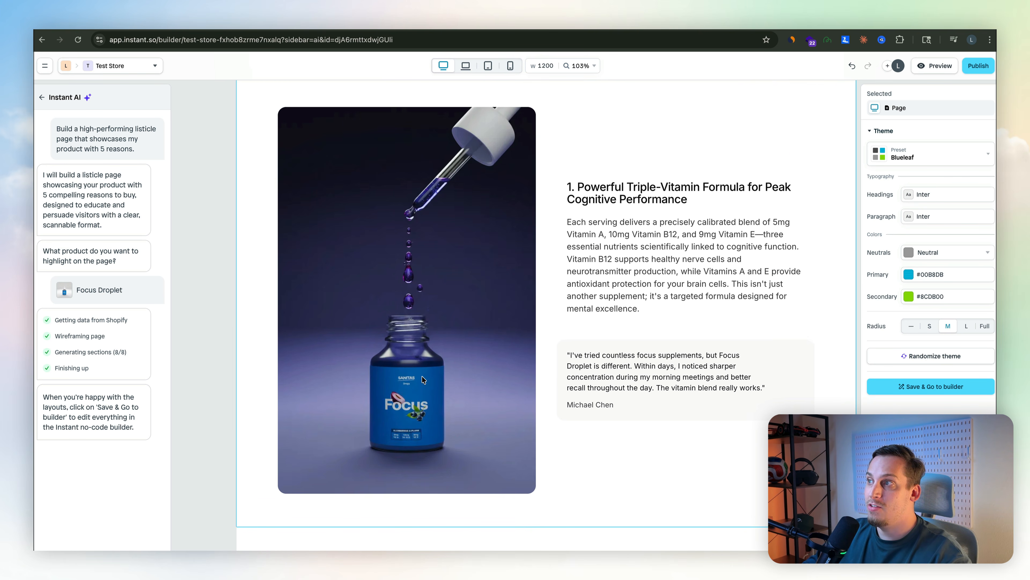
scroll(446, 230, right, 3)
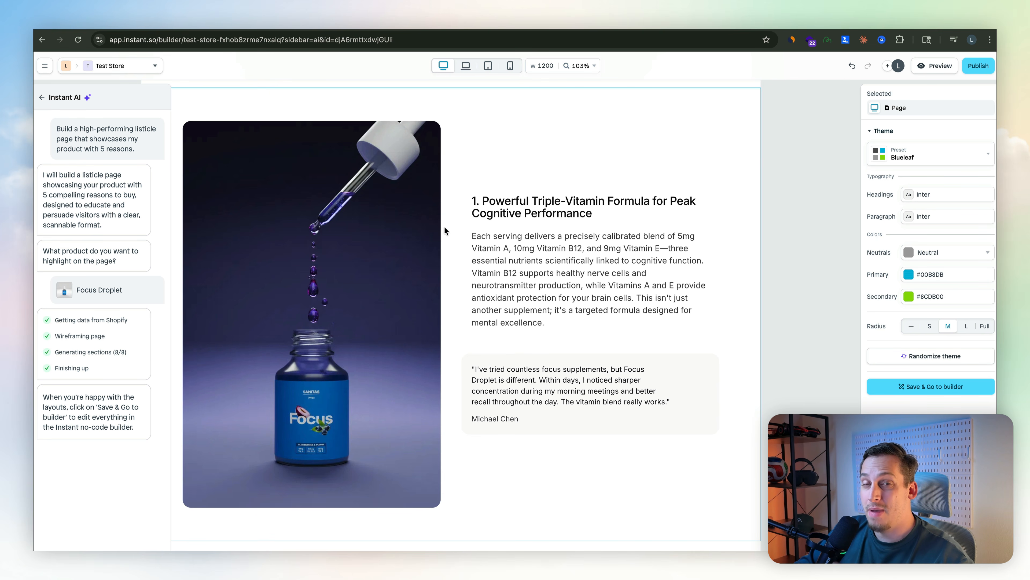
scroll(460, 281, down, 3)
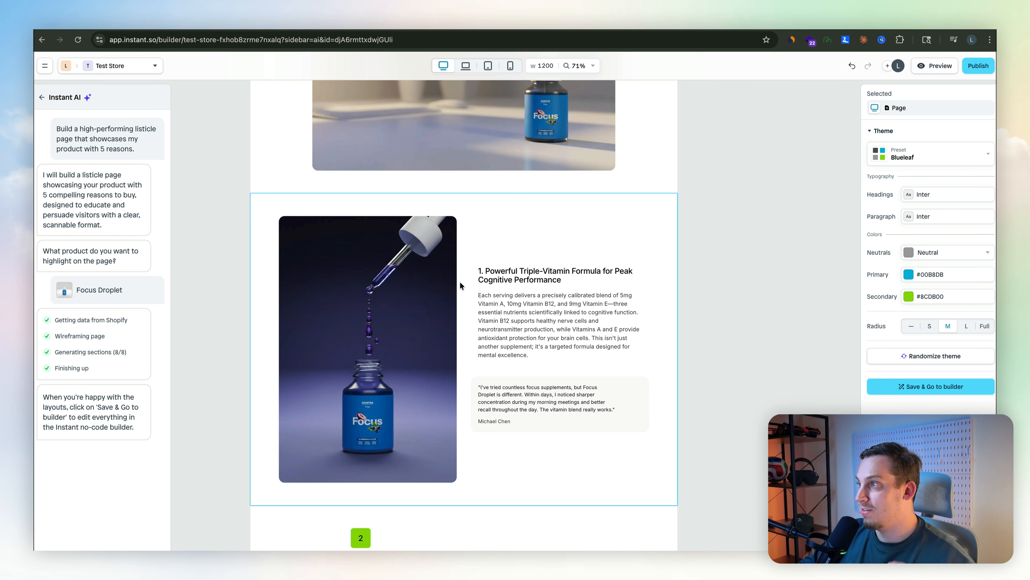
scroll(459, 282, up, 10)
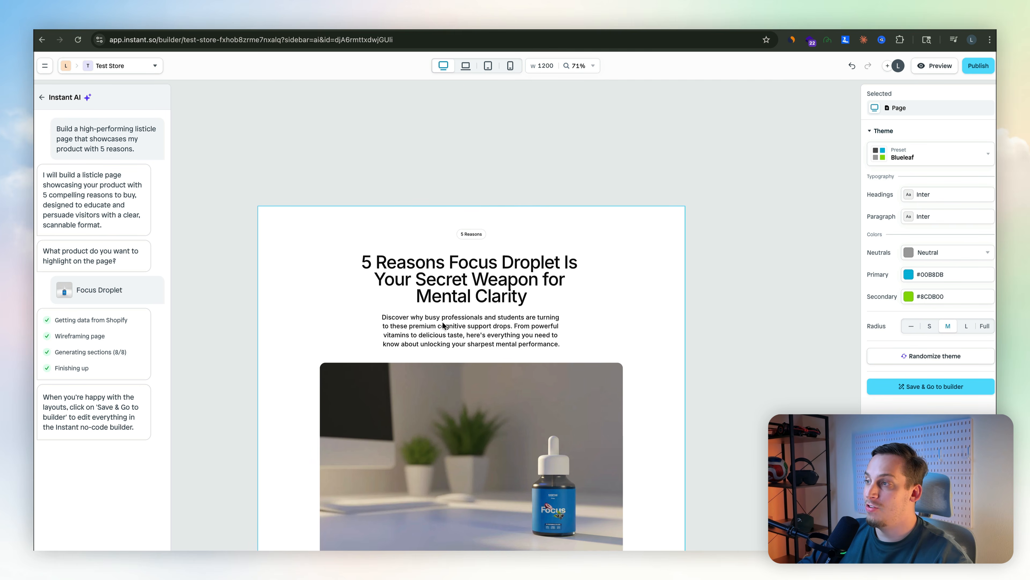
Continue scrolling down the listicle past the numbered reasons to the customer reviews and closing CTA banner.
scroll(442, 322, down, 7)
scroll(441, 322, down, 12)
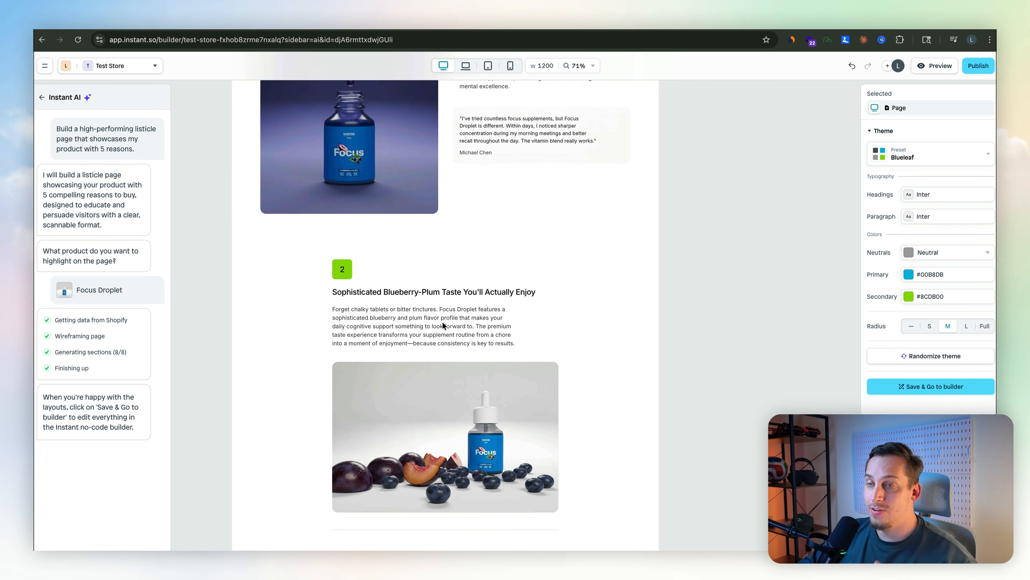
scroll(292, 281, down, 3)
scroll(292, 281, down, 10)
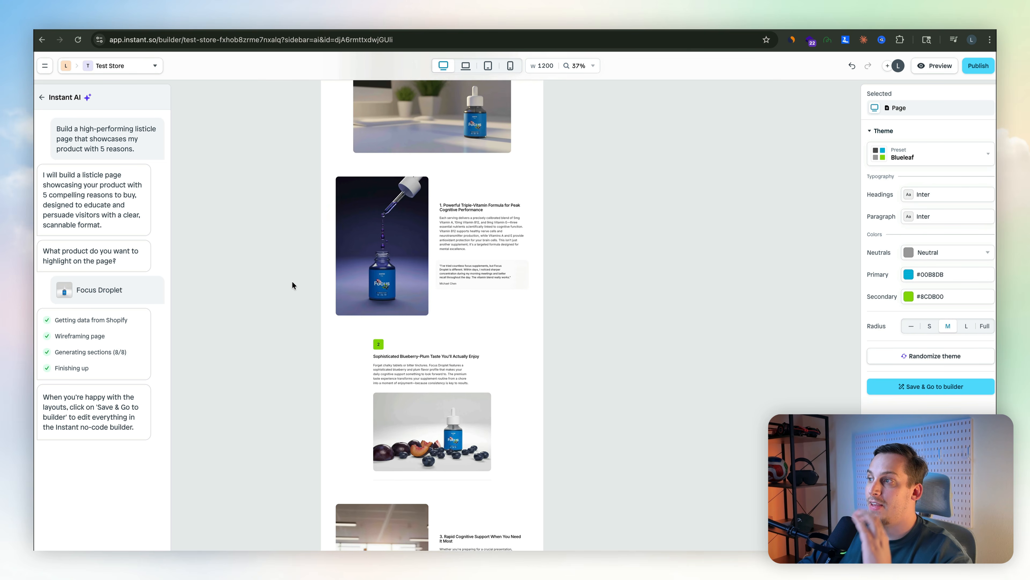
scroll(292, 281, down, 2)
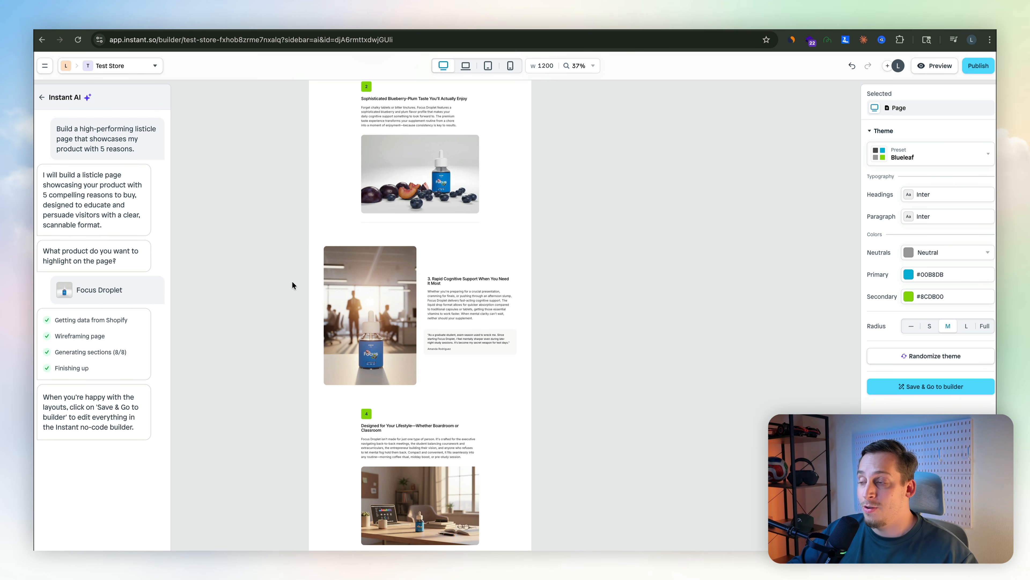
scroll(292, 282, down, 5)
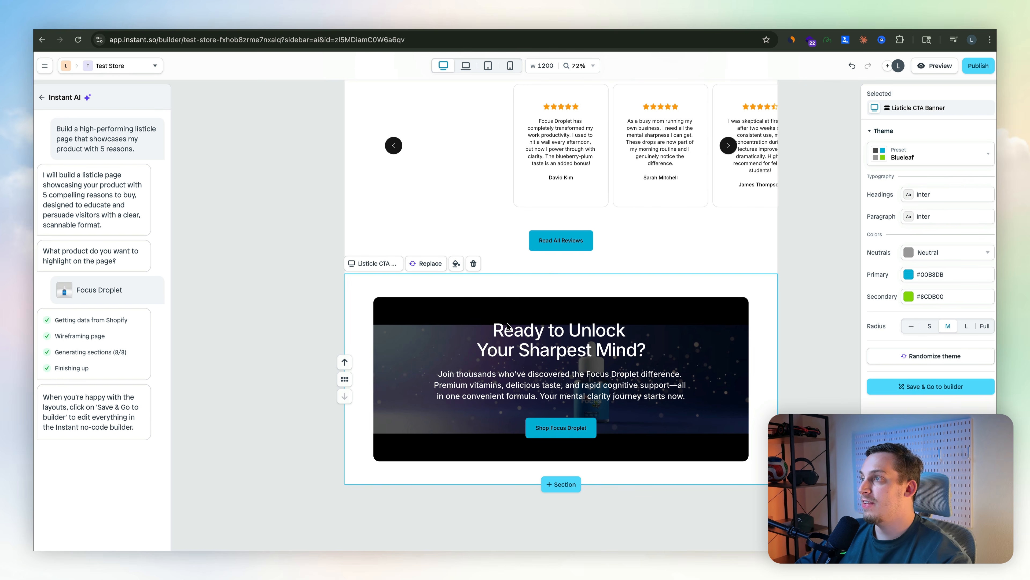
scroll(509, 327, right, 3)
scroll(509, 327, up, 1)
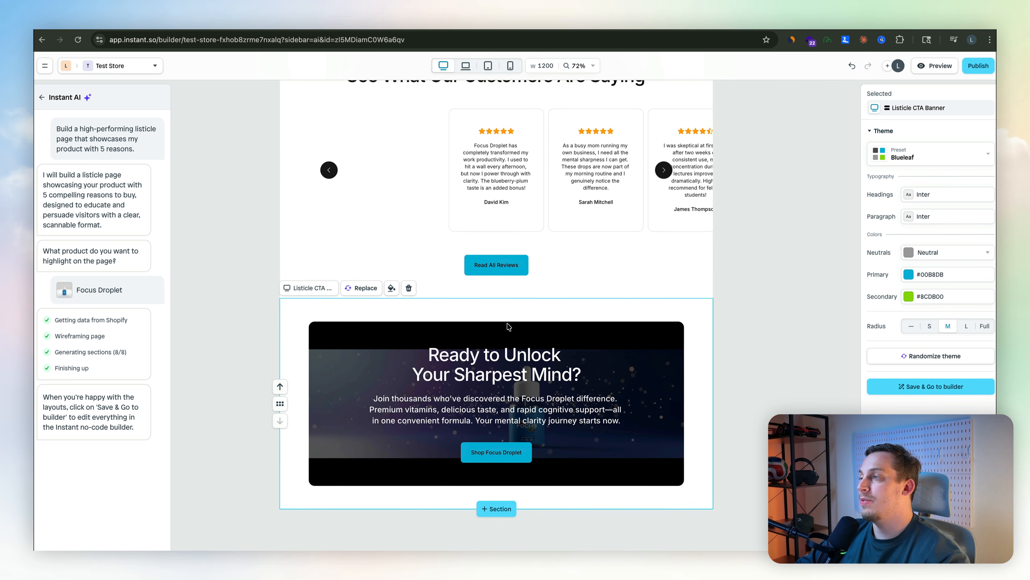
Browse suggested replacement sections for the CTA banner, then save the listicle and go to the builder.
click(359, 289)
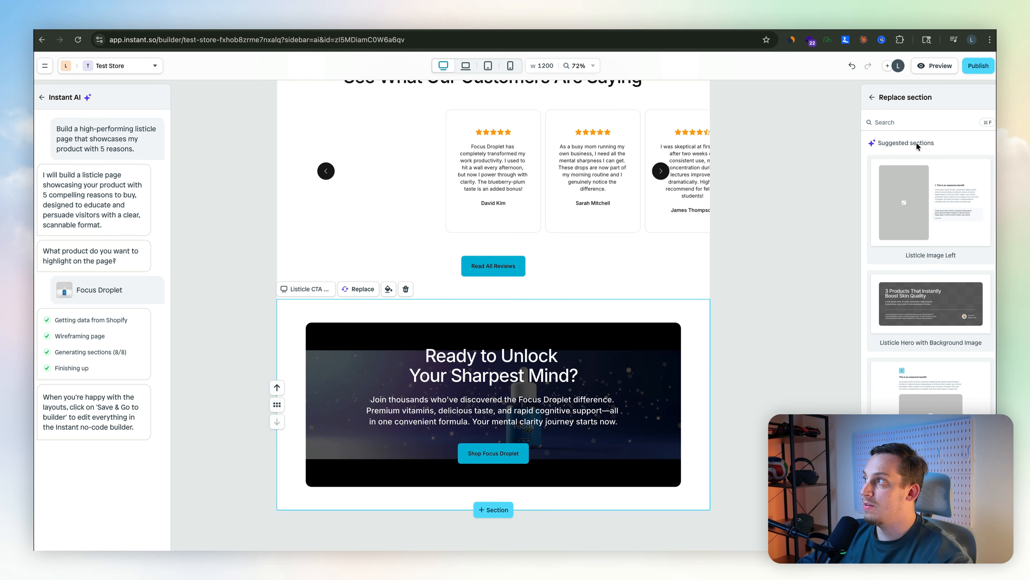
scroll(668, 352, up, 5)
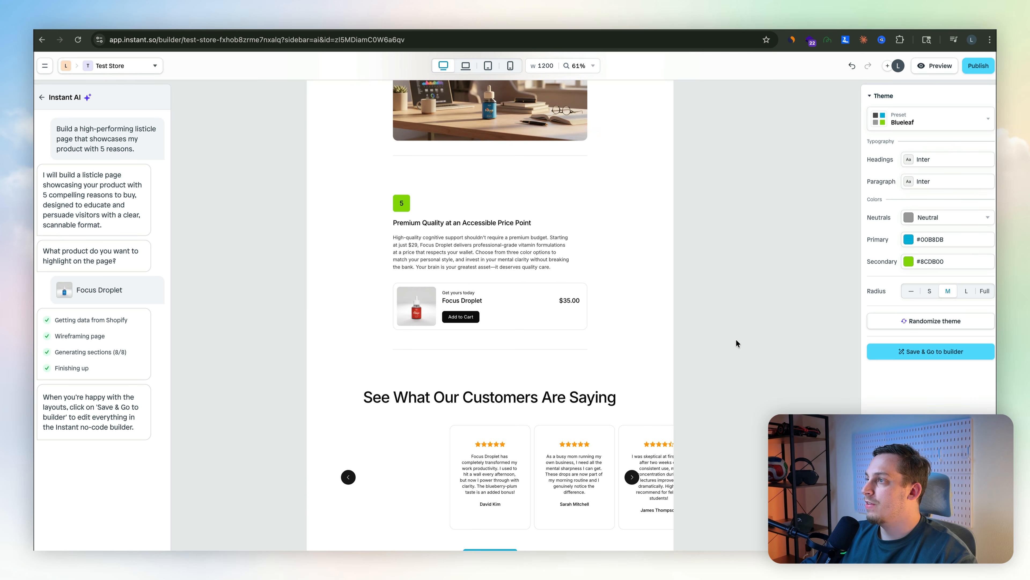
click(737, 343)
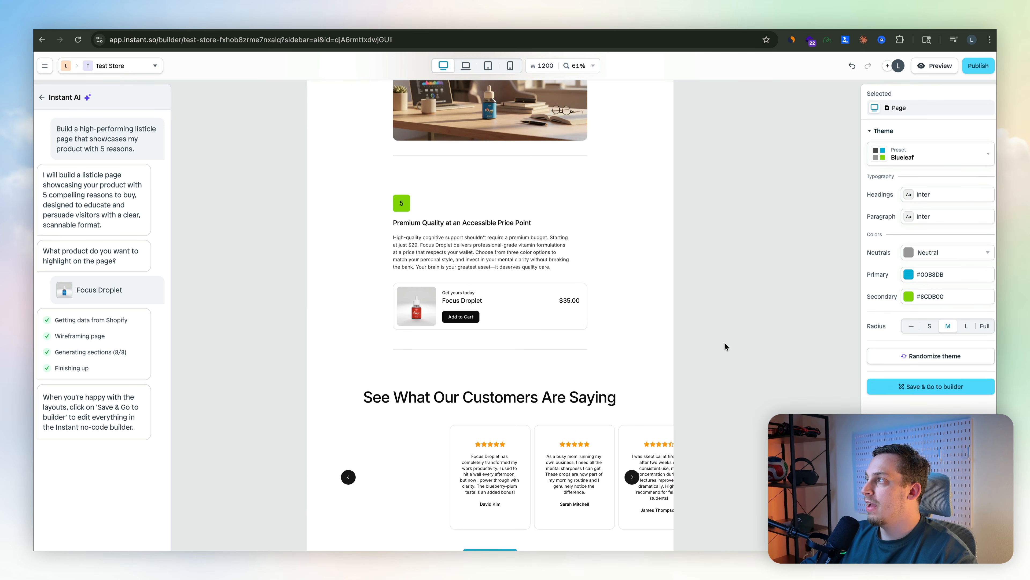
scroll(725, 346, down, 1)
click(917, 387)
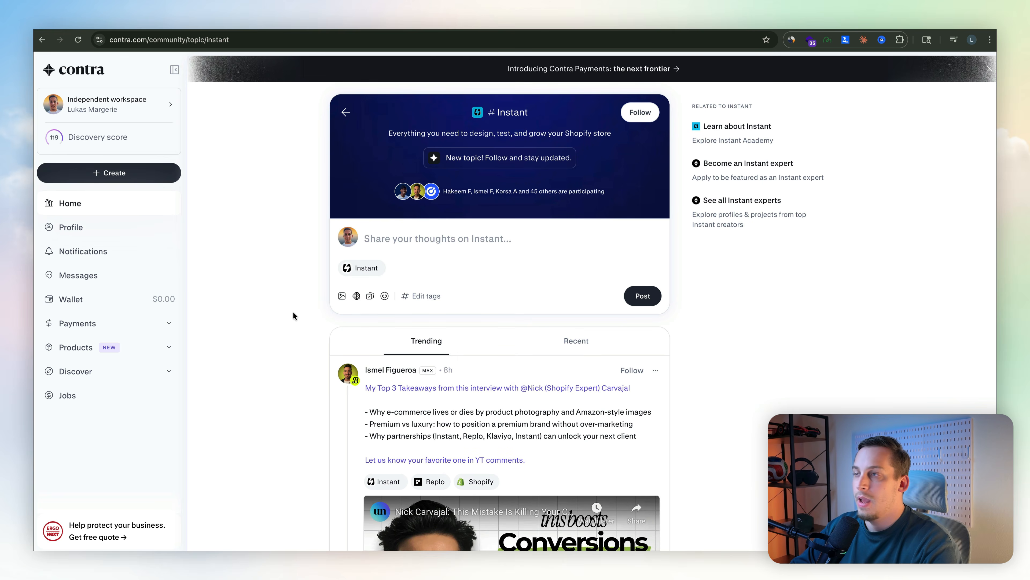
Scroll through the Instant topic feed on the Contra community site to browse shared page designs.
scroll(295, 316, down, 15)
scroll(294, 313, down, 10)
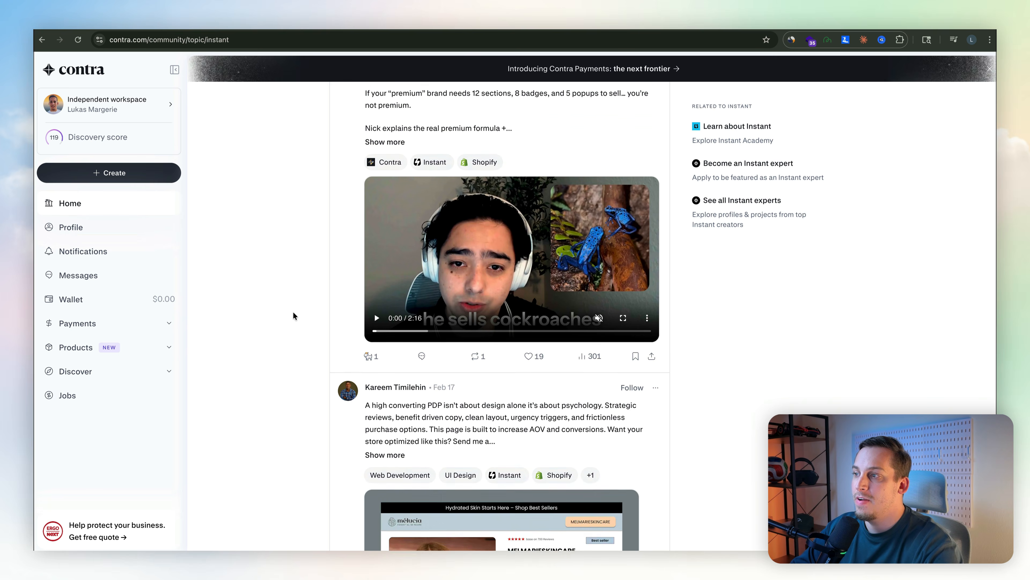
scroll(294, 313, up, 1)
scroll(293, 313, down, 3)
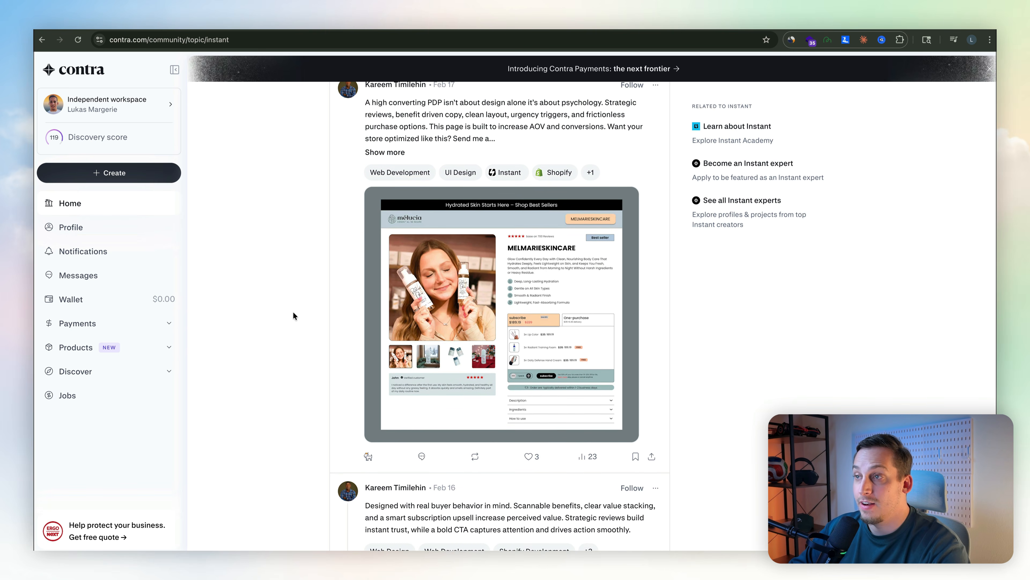
scroll(293, 313, down, 8)
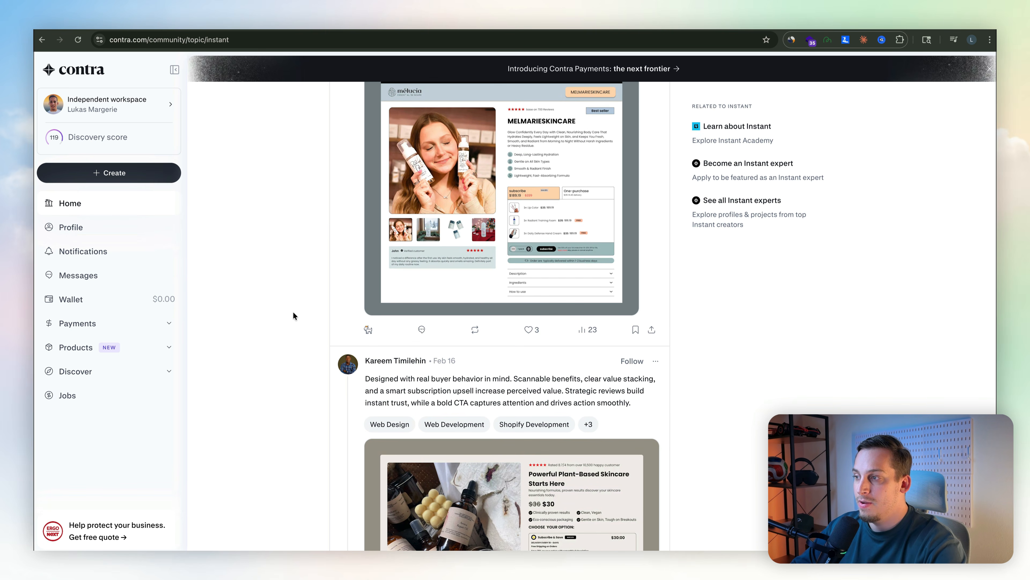